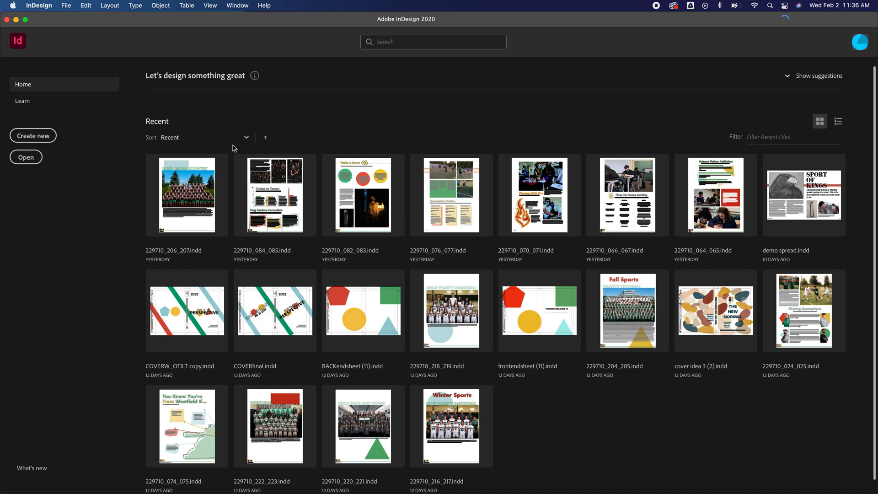
Start a new print document in inches with a width of 18 in and a height of 12 in.
{"action": "left_click", "coordinate": [45, 139]}
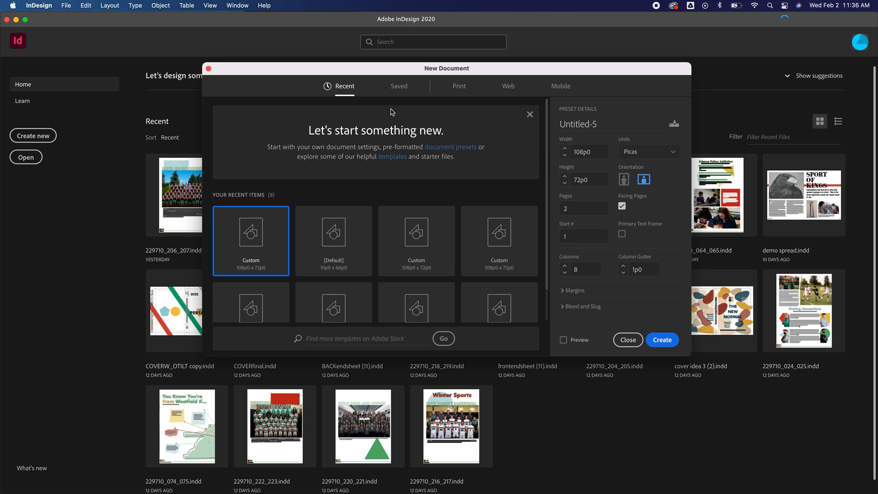
{"action": "left_click", "coordinate": [459, 87]}
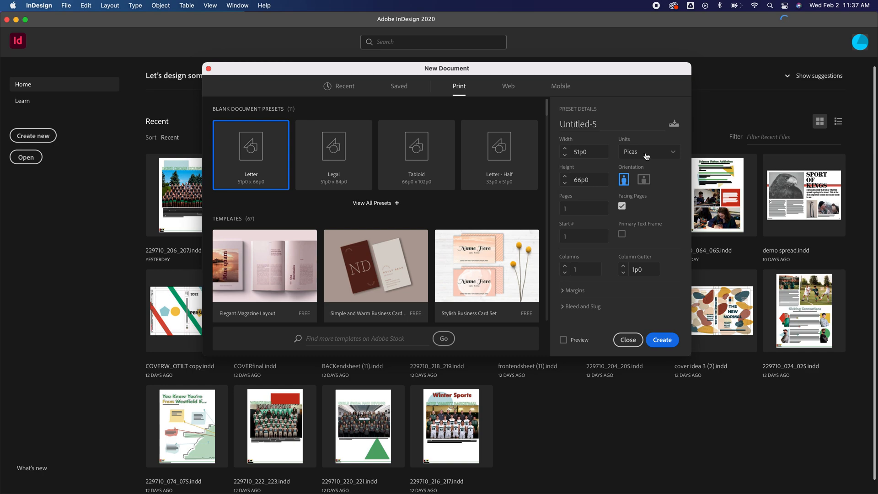
{"action": "left_click", "coordinate": [647, 156]}
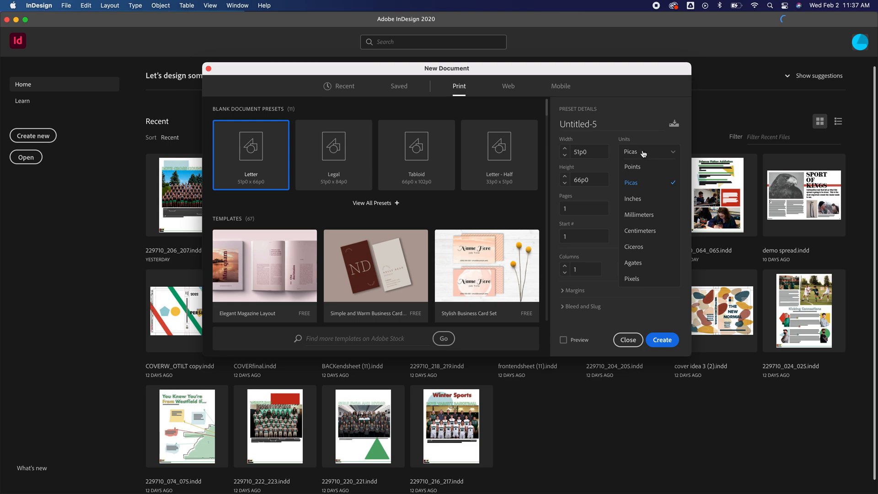
{"action": "left_click", "coordinate": [635, 200]}
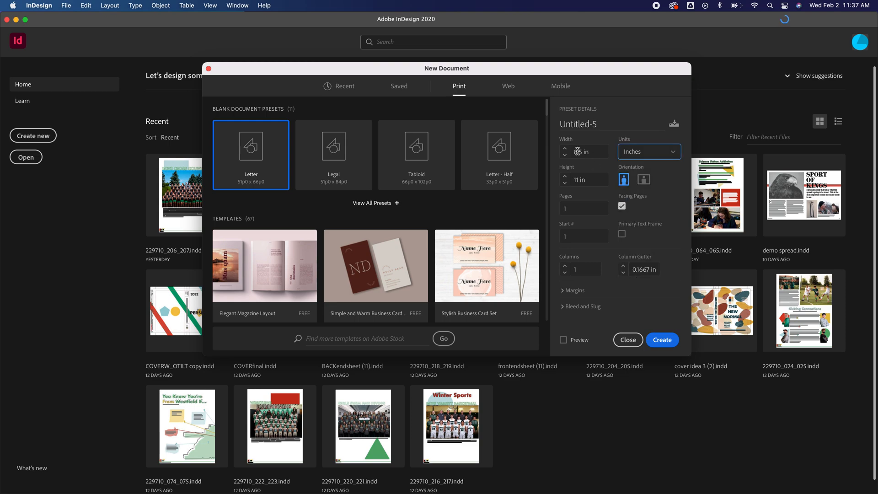
{"action": "left_click", "coordinate": [578, 152]}
{"action": "triple_click", "coordinate": [576, 153]}
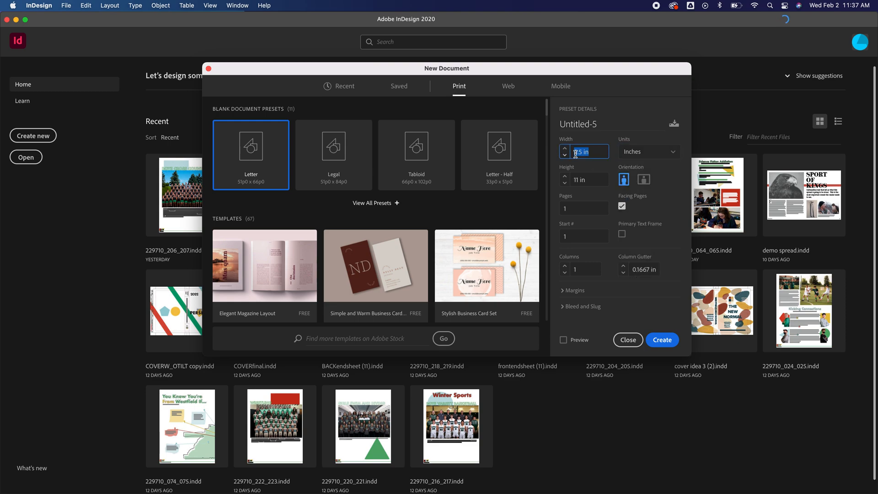
{"action": "type", "text": "18"}
{"action": "left_click", "coordinate": [563, 181]}
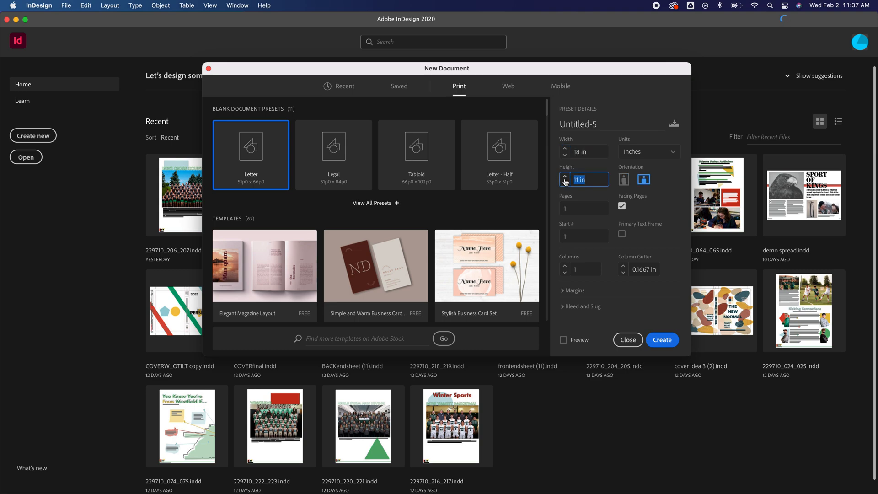
{"action": "type", "text": "12"}
Set the page to 8 columns, add a bleed on all sides, and create the document.
{"action": "left_click", "coordinate": [565, 266]}
{"action": "left_click", "coordinate": [565, 266]}
{"action": "left_click", "coordinate": [565, 266]}
{"action": "left_click", "coordinate": [565, 272]}
{"action": "left_click", "coordinate": [567, 291]}
{"action": "scroll", "coordinate": [615, 290], "scroll_direction": "down", "scroll_amount": 2}
{"action": "scroll", "coordinate": [615, 290], "scroll_direction": "down", "scroll_amount": 1}
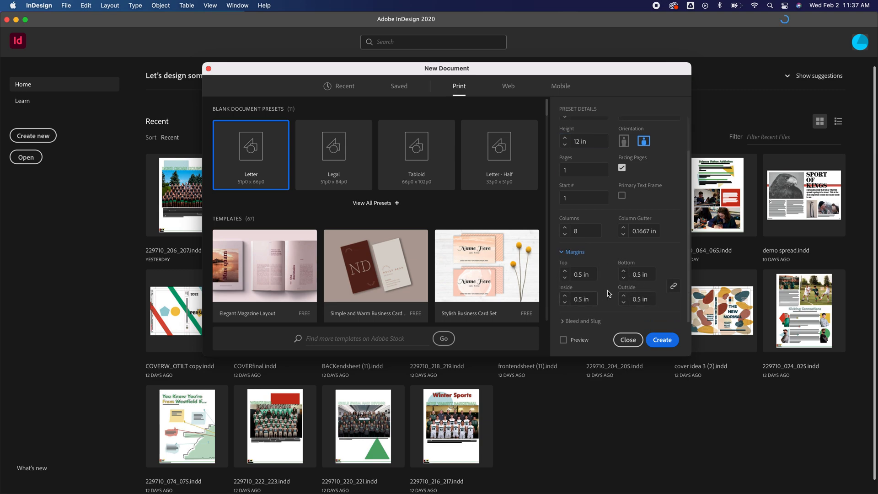
{"action": "left_click", "coordinate": [582, 321]}
{"action": "scroll", "coordinate": [603, 304], "scroll_direction": "down", "scroll_amount": 6}
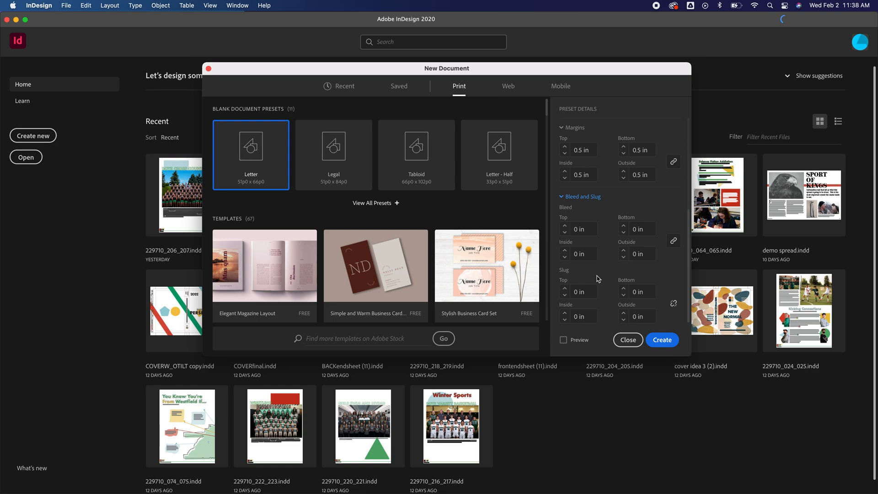
{"action": "left_click", "coordinate": [565, 226]}
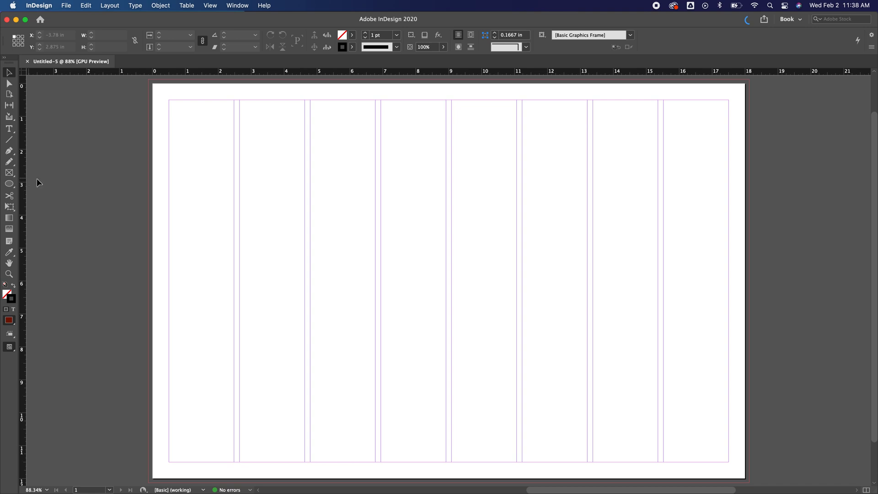
Draw a rectangle about 20.2 by 2.5 in across the page's full width, with no stroke and a C=100 M=0 Y=0 K=0 fill.
{"action": "left_click_drag", "start_coordinate": [10, 188], "coordinate": [27, 193]}
{"action": "left_click_drag", "start_coordinate": [782, 266], "coordinate": [780, 260]}
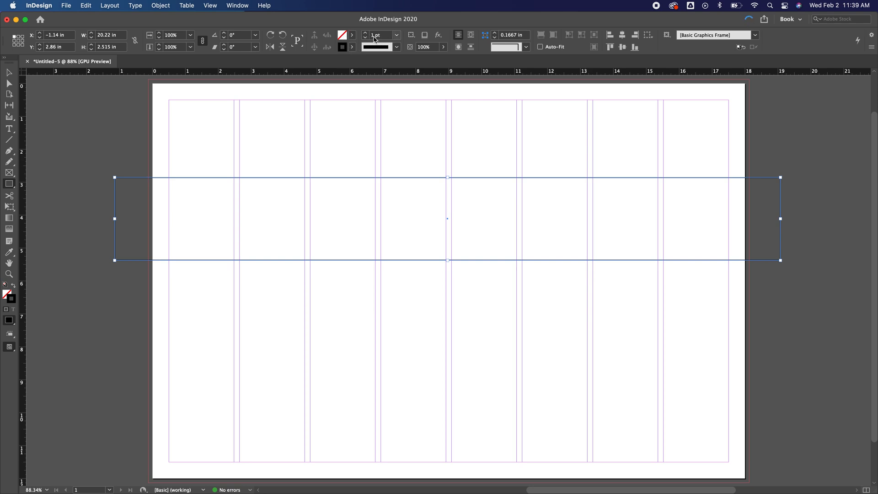
{"action": "left_click", "coordinate": [352, 47]}
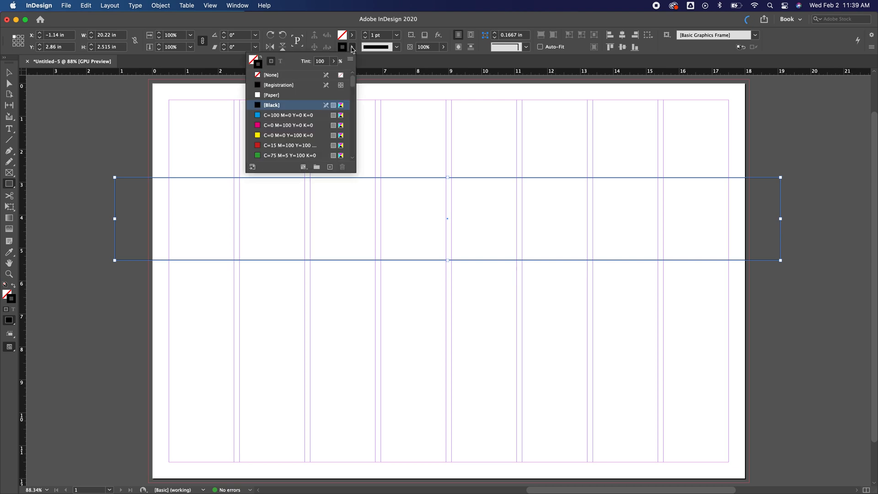
{"action": "left_click", "coordinate": [259, 75]}
{"action": "left_click", "coordinate": [352, 37]}
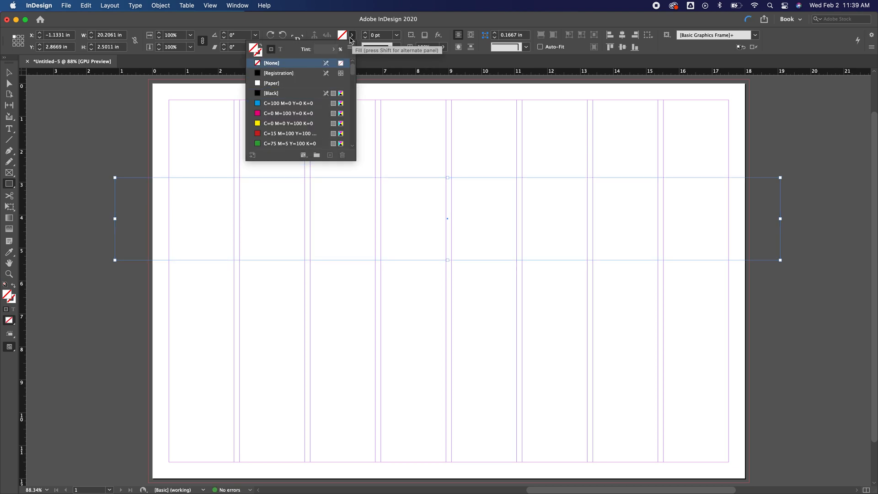
{"action": "left_click", "coordinate": [286, 103]}
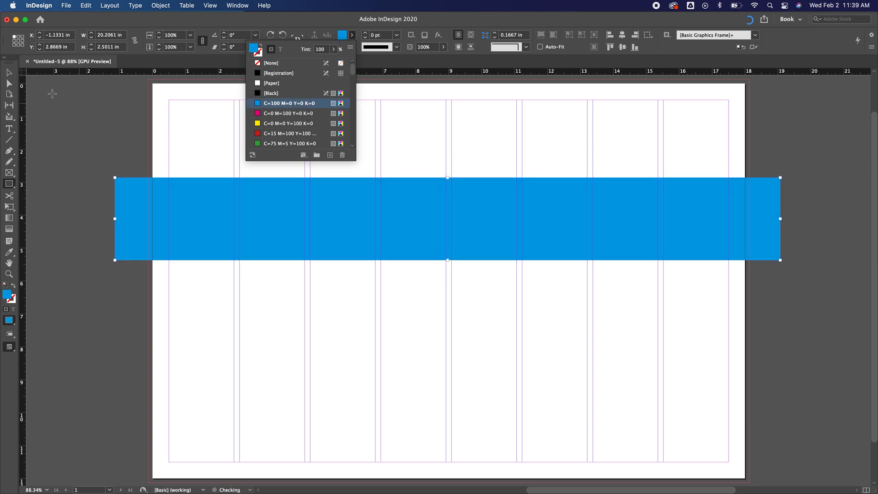
{"action": "left_click", "coordinate": [9, 72]}
{"action": "left_click", "coordinate": [92, 103]}
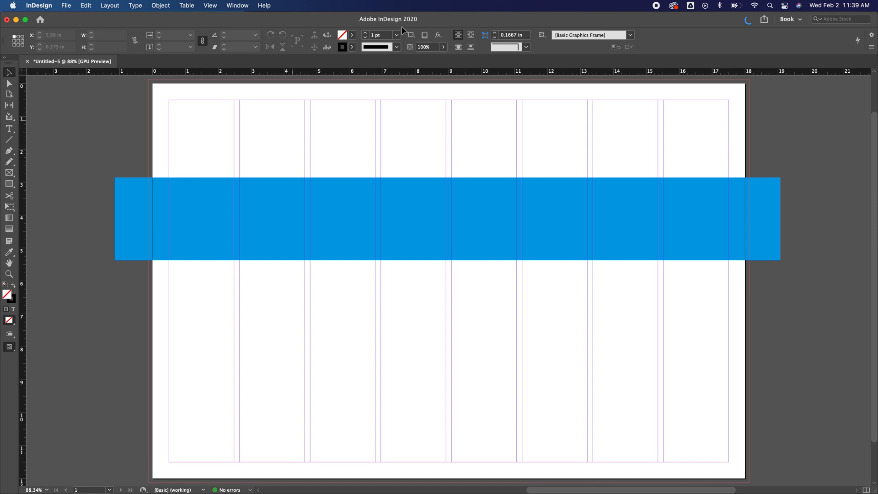
{"action": "left_click", "coordinate": [9, 183]}
{"action": "left_click", "coordinate": [10, 209]}
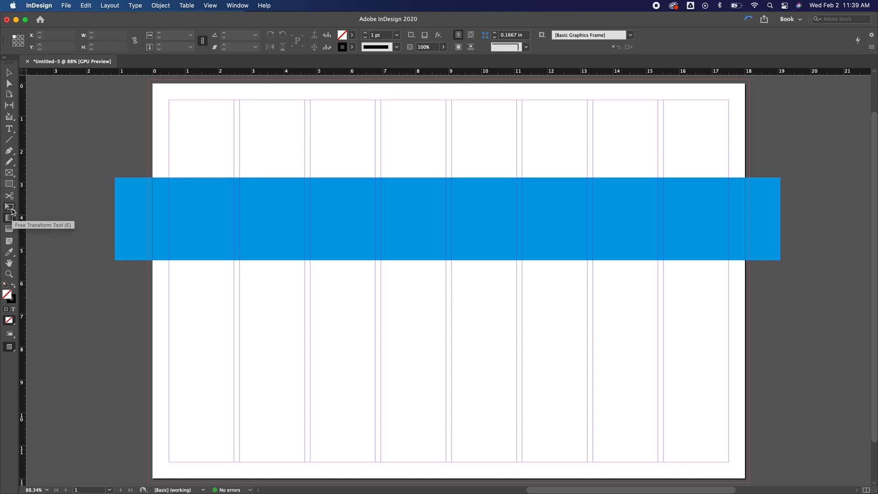
{"action": "left_click", "coordinate": [9, 129]}
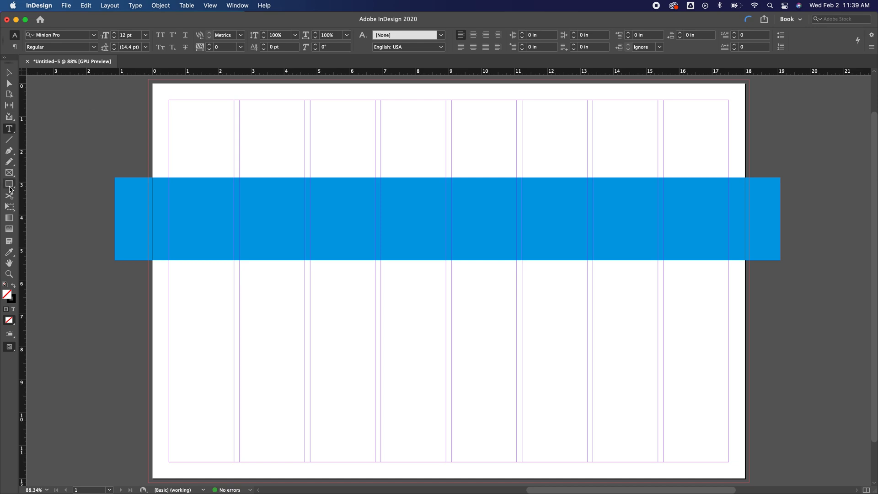
{"action": "left_click", "coordinate": [11, 186]}
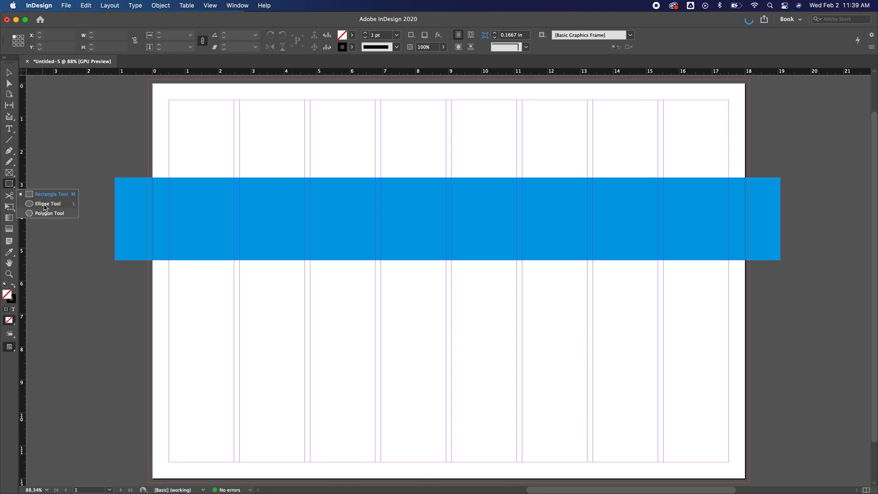
{"action": "left_click", "coordinate": [11, 185]}
Lower the blue rectangle's upper edge so the band is about 1.7 in high.
{"action": "left_click", "coordinate": [9, 73]}
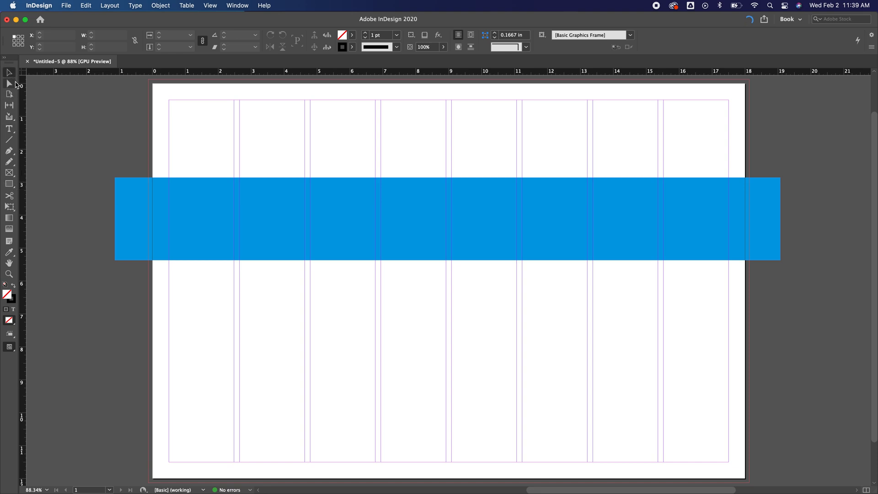
{"action": "left_click", "coordinate": [375, 192]}
{"action": "left_click_drag", "start_coordinate": [447, 177], "coordinate": [448, 204]}
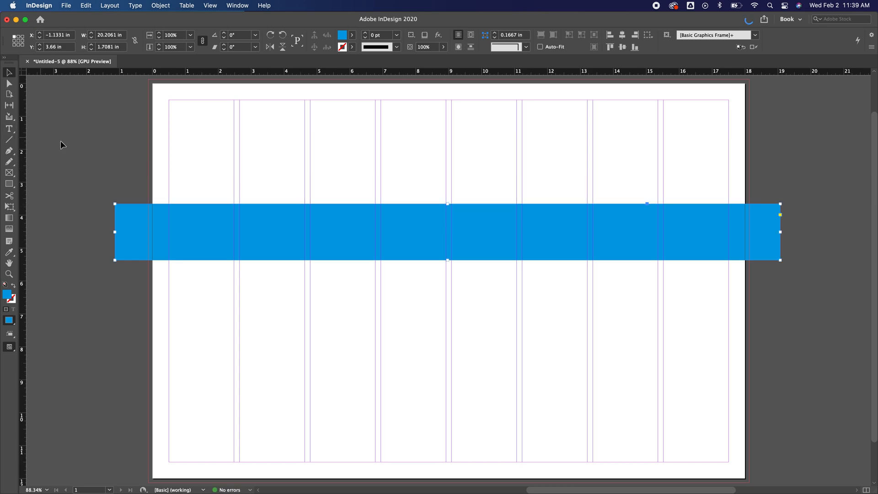
{"action": "left_click", "coordinate": [50, 151]}
Draw a closed, curved, egg-like shape about 5.5 by 2.9 in below the blue band with the Pen tool.
{"action": "key", "text": "p"}
{"action": "left_click", "coordinate": [345, 347]}
{"action": "left_click_drag", "start_coordinate": [413, 383], "coordinate": [467, 393]}
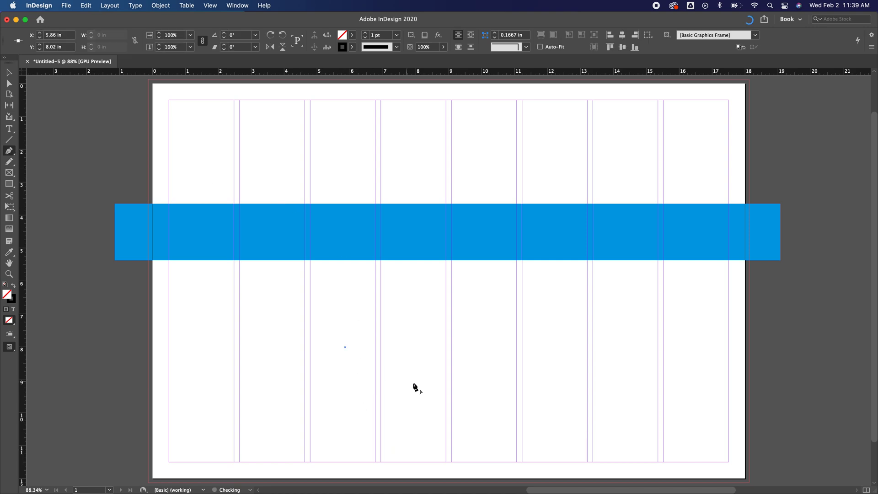
{"action": "left_click_drag", "start_coordinate": [506, 294], "coordinate": [451, 280]}
{"action": "left_click_drag", "start_coordinate": [345, 348], "coordinate": [370, 297]}
{"action": "key", "text": "v"}
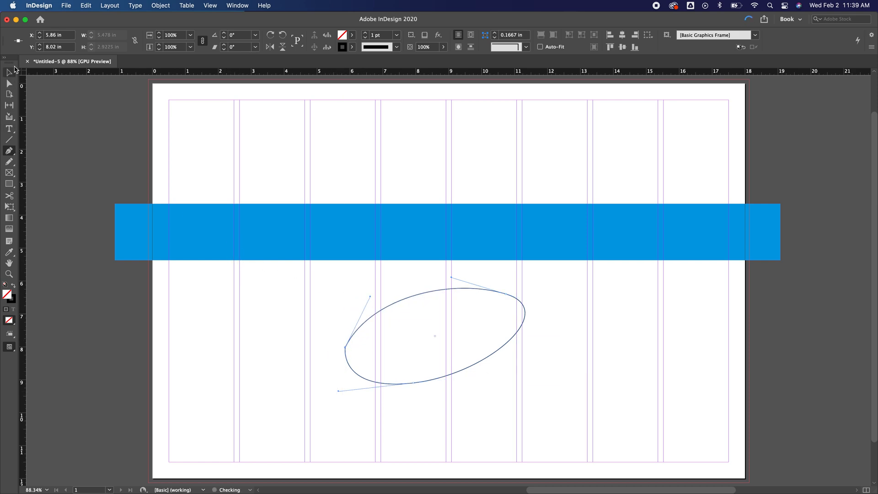
Reshape the left end of the curved outline by adjusting its anchor point and direction handle.
{"action": "key", "text": "a"}
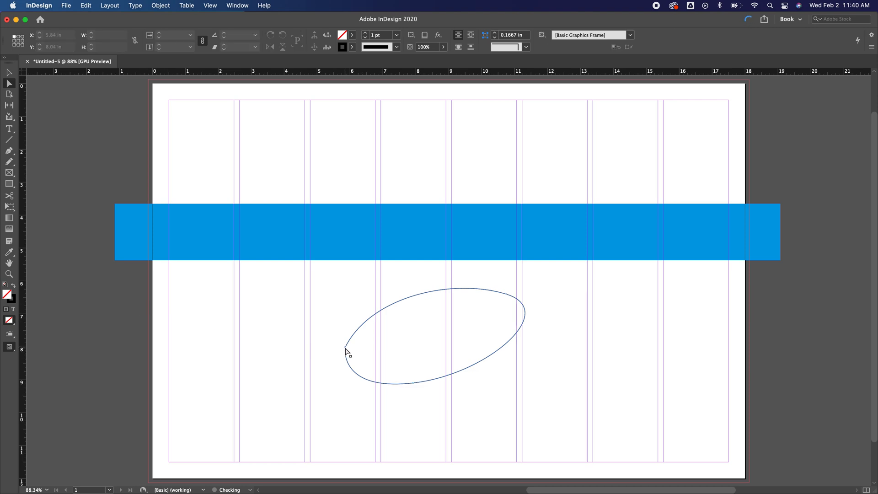
{"action": "left_click", "coordinate": [346, 348]}
{"action": "left_click_drag", "start_coordinate": [370, 299], "coordinate": [343, 288]}
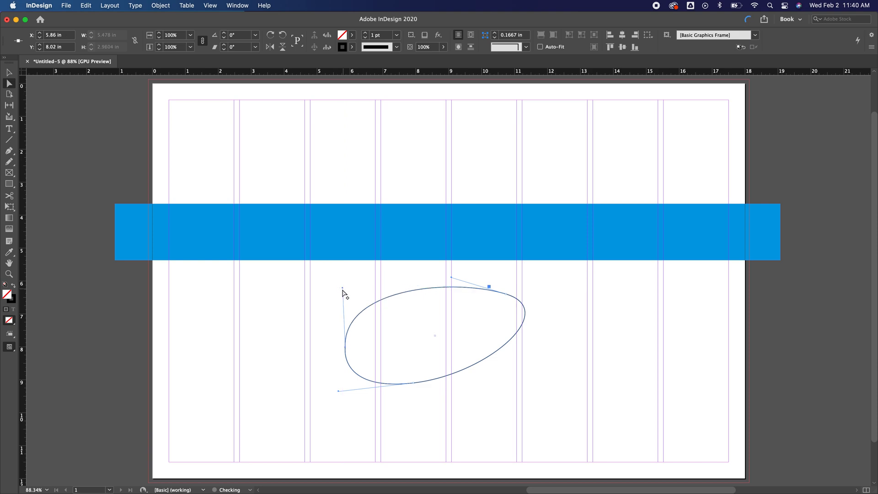
{"action": "left_click_drag", "start_coordinate": [346, 349], "coordinate": [353, 349]}
{"action": "left_click_drag", "start_coordinate": [351, 287], "coordinate": [366, 287]}
{"action": "left_click", "coordinate": [85, 281]}
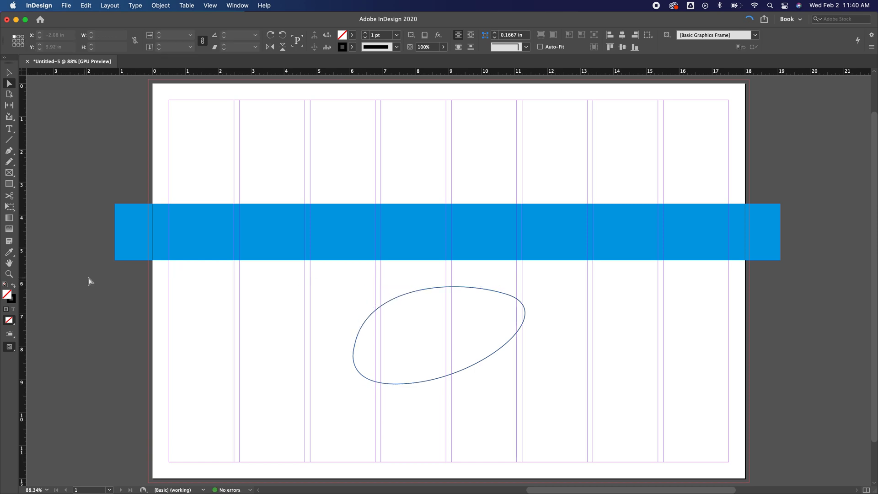
Move the curved shape up and left to about X 2.3 in, Y 4.5 in, overlapping the blue band.
{"action": "key", "text": "v"}
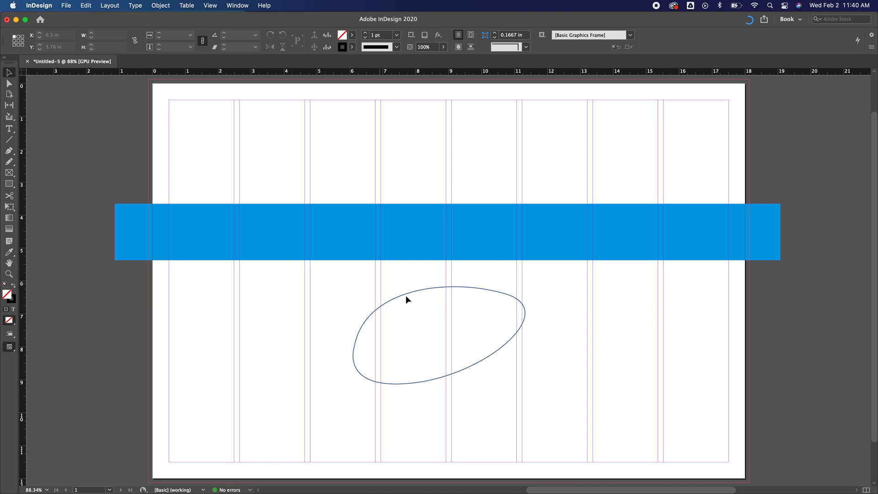
{"action": "left_click", "coordinate": [407, 295]}
{"action": "left_click_drag", "start_coordinate": [325, 263], "coordinate": [286, 242]}
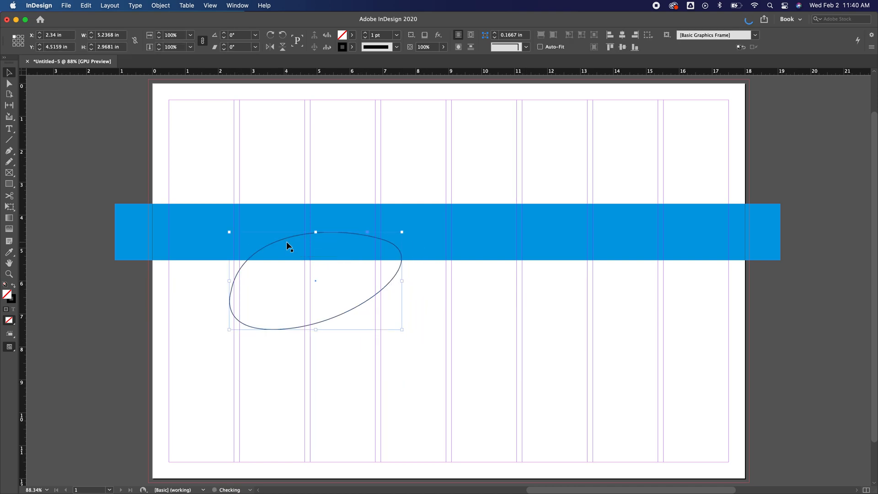
{"action": "left_click", "coordinate": [81, 144]}
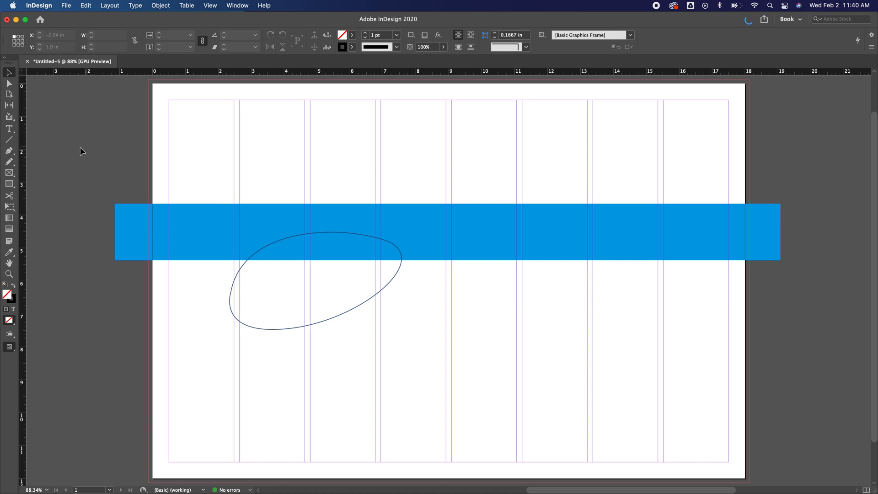
Draw a text frame about 4.1 by 3.2 in below the blue band's right half and paste the copied plastic pollution text into it.
{"action": "left_click", "coordinate": [9, 129]}
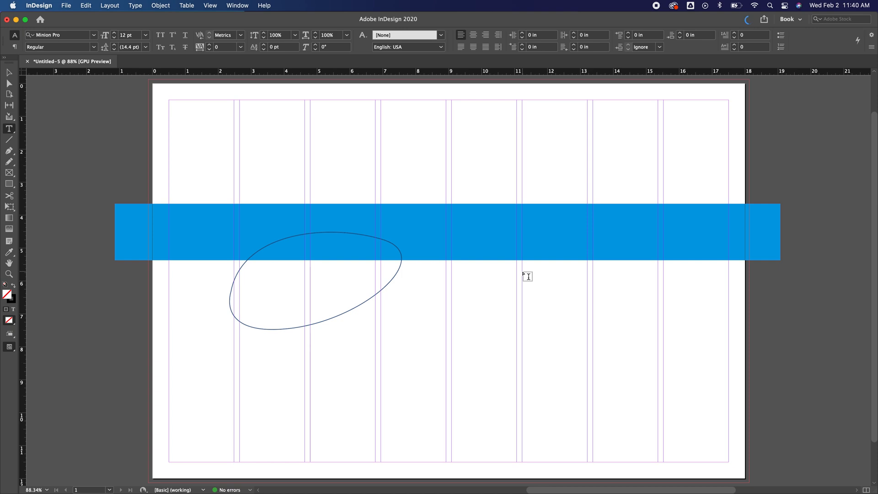
{"action": "left_click_drag", "start_coordinate": [523, 271], "coordinate": [663, 378]}
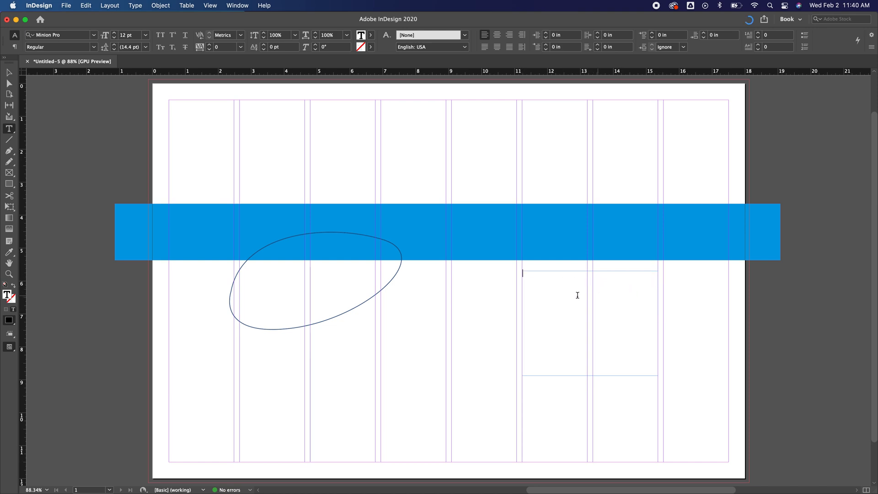
{"action": "key", "text": "super+d"}
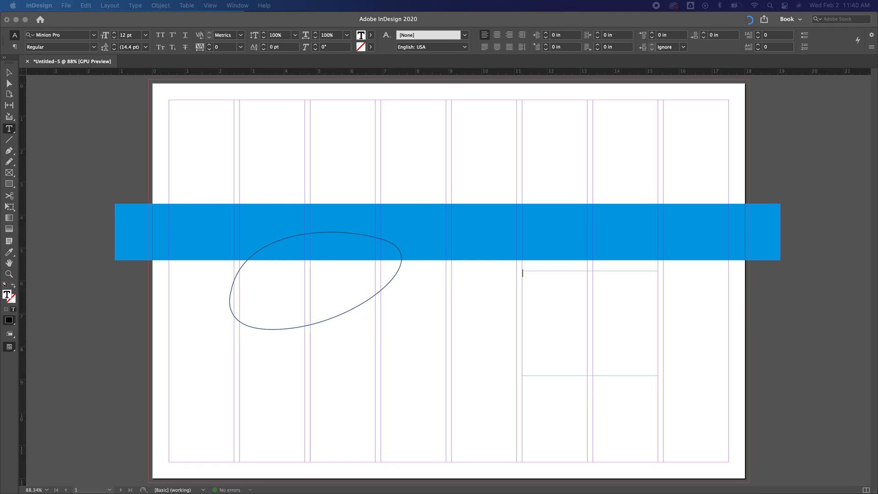
{"action": "left_click", "coordinate": [561, 329]}
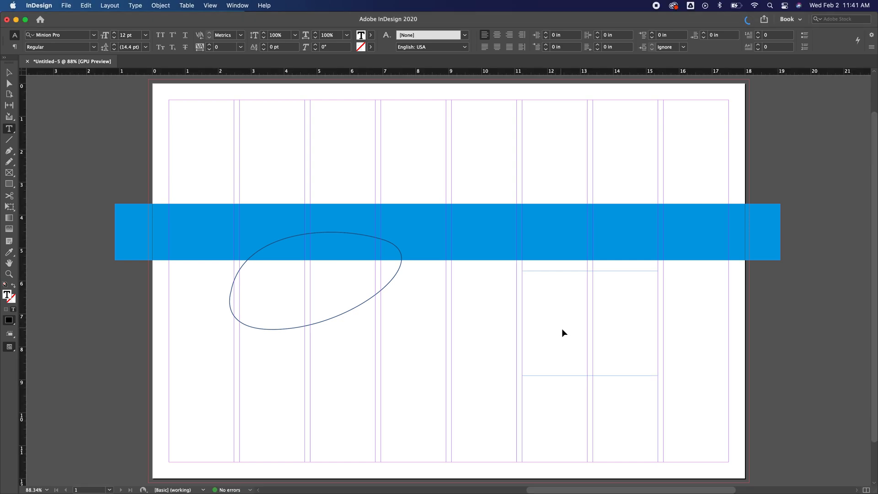
{"action": "key", "text": "super+v"}
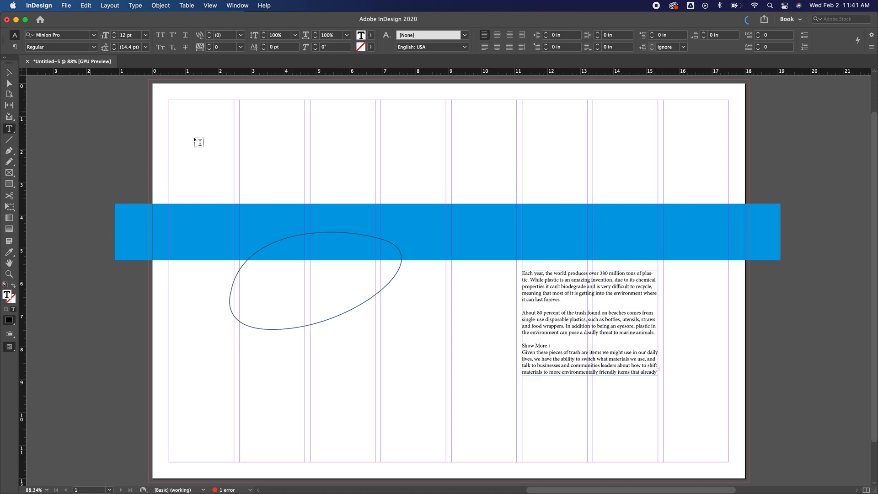
Move the text frame left to about X 9.08 in, Y 5.775 in, aligned with the fifth column.
{"action": "scroll", "coordinate": [686, 362], "scroll_direction": "up", "scroll_amount": 3}
{"action": "scroll", "coordinate": [679, 366], "scroll_direction": "up", "scroll_amount": 4}
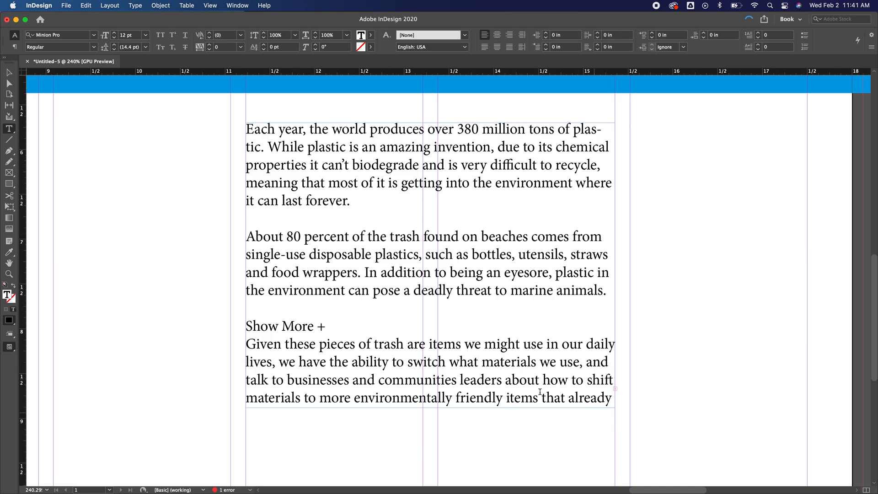
{"action": "key", "text": "super+0"}
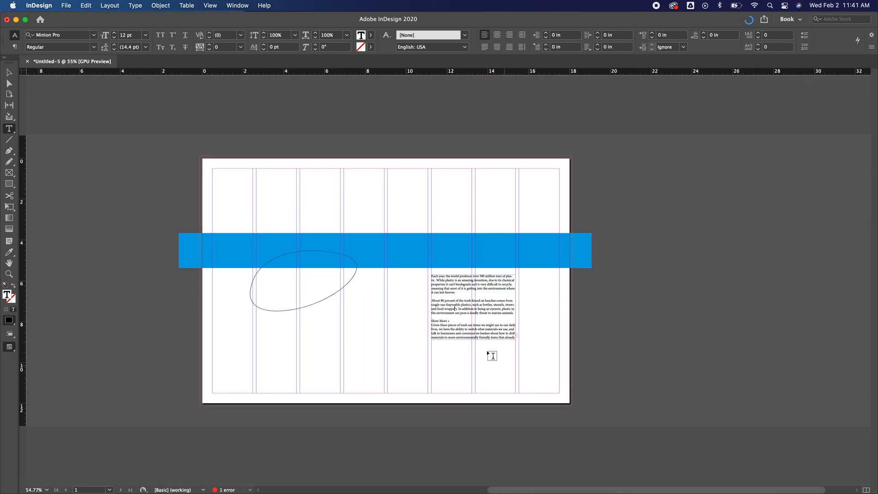
{"action": "left_click", "coordinate": [9, 72]}
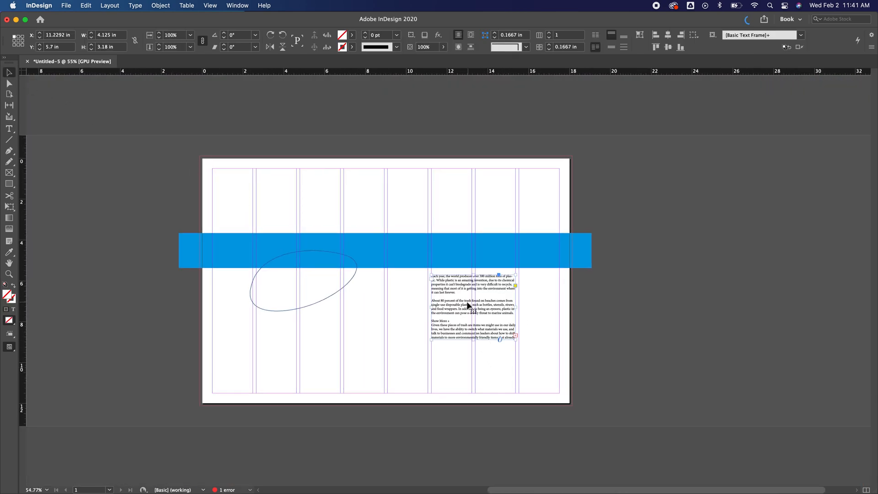
{"action": "left_click_drag", "start_coordinate": [453, 307], "coordinate": [423, 309]}
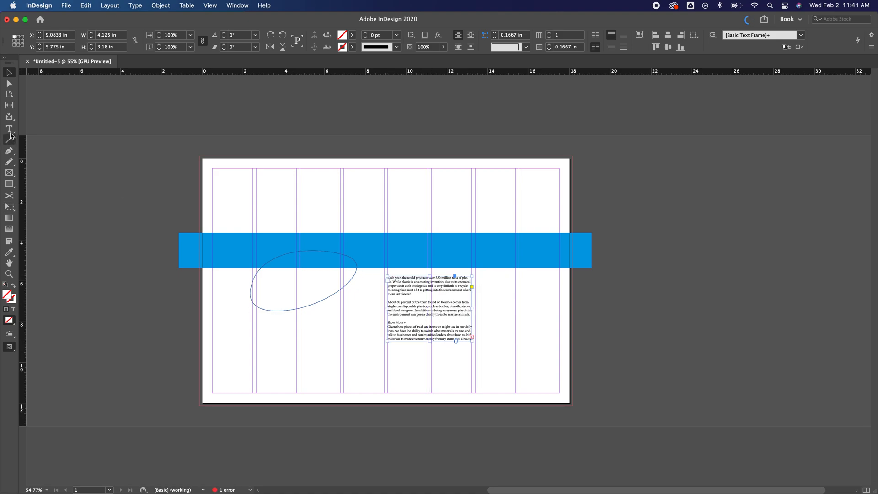
Draw an empty text frame about 4.125 by 3.18 in directly beside the filled one, spanning the last two columns.
{"action": "left_click", "coordinate": [8, 129]}
{"action": "left_click_drag", "start_coordinate": [475, 276], "coordinate": [559, 341]}
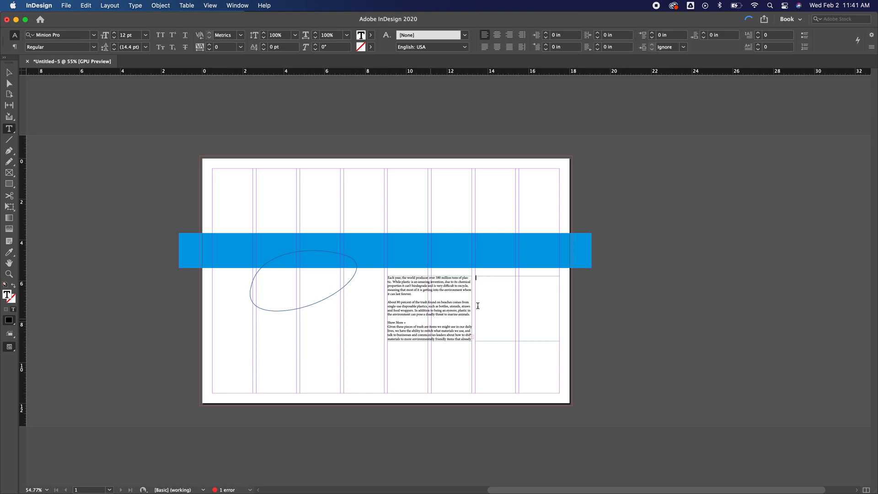
{"action": "key", "text": "Escape"}
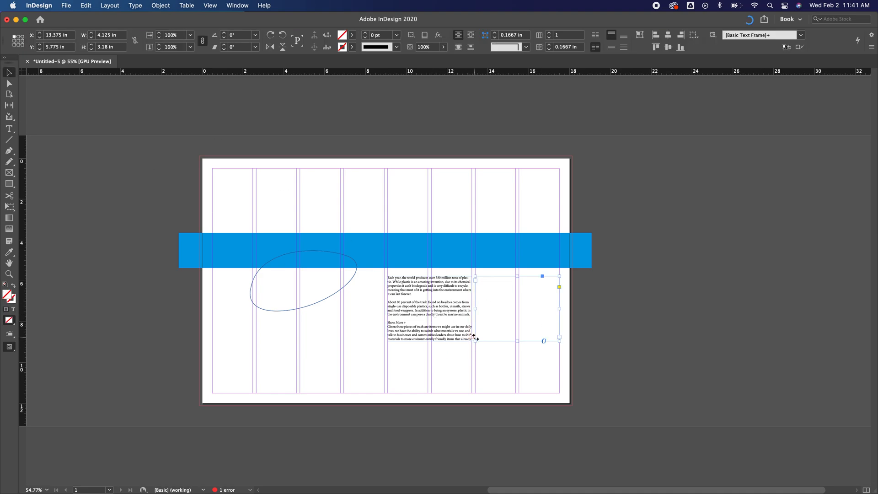
Try to thread the first text frame's overset text into the empty frame beside it.
{"action": "scroll", "coordinate": [473, 340], "scroll_direction": "up", "scroll_amount": 5}
{"action": "left_click", "coordinate": [485, 385]}
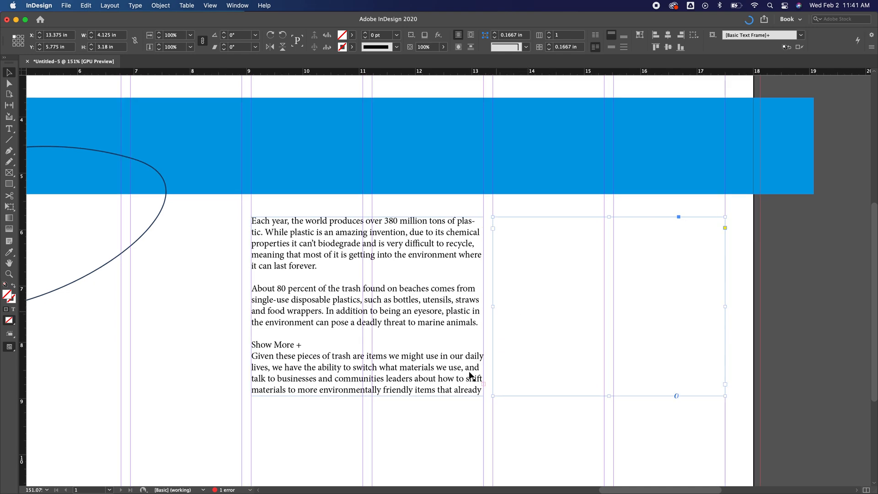
{"action": "left_click", "coordinate": [9, 129]}
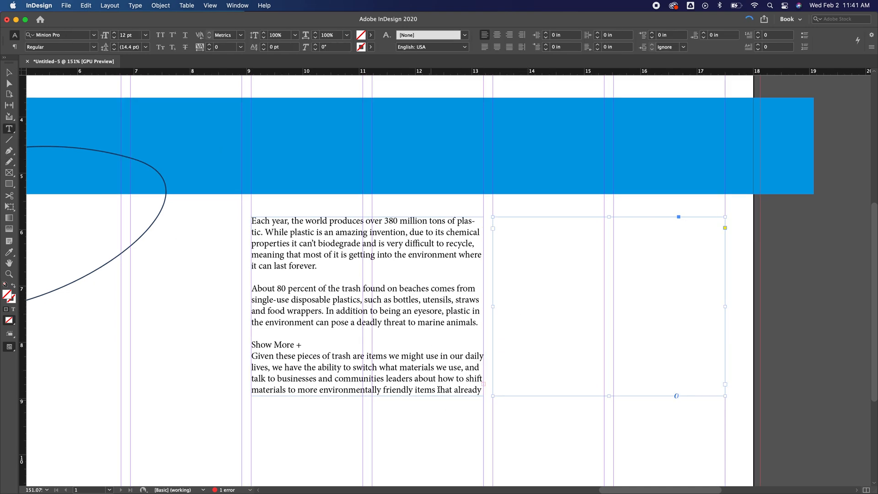
{"action": "left_click", "coordinate": [493, 383]}
{"action": "left_click", "coordinate": [515, 278]}
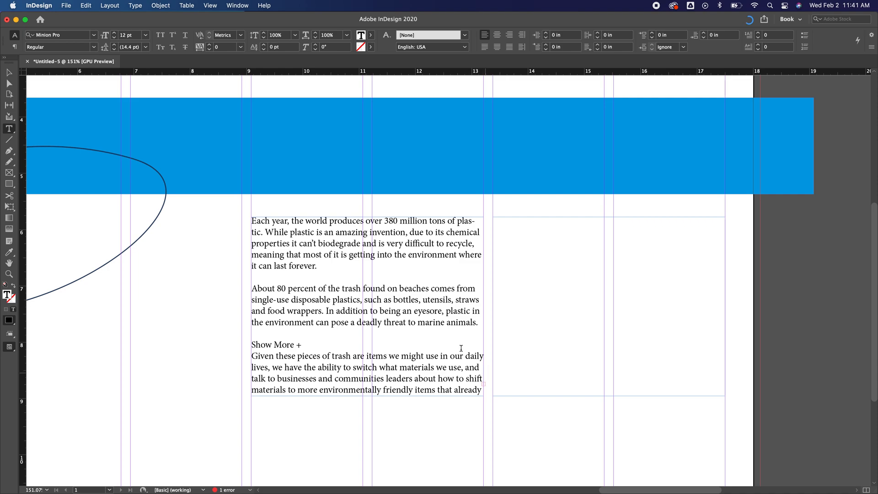
{"action": "left_click", "coordinate": [486, 385]}
{"action": "left_click", "coordinate": [9, 72]}
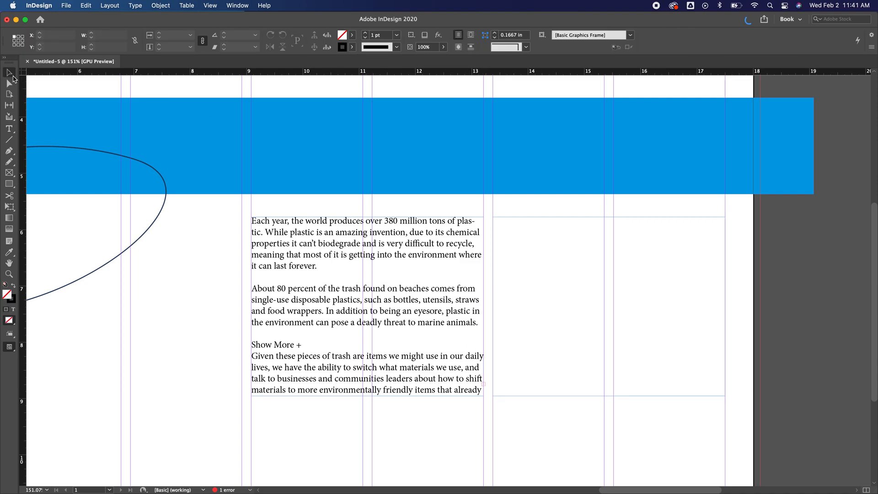
{"action": "left_click", "coordinate": [483, 384]}
{"action": "left_click", "coordinate": [525, 262]}
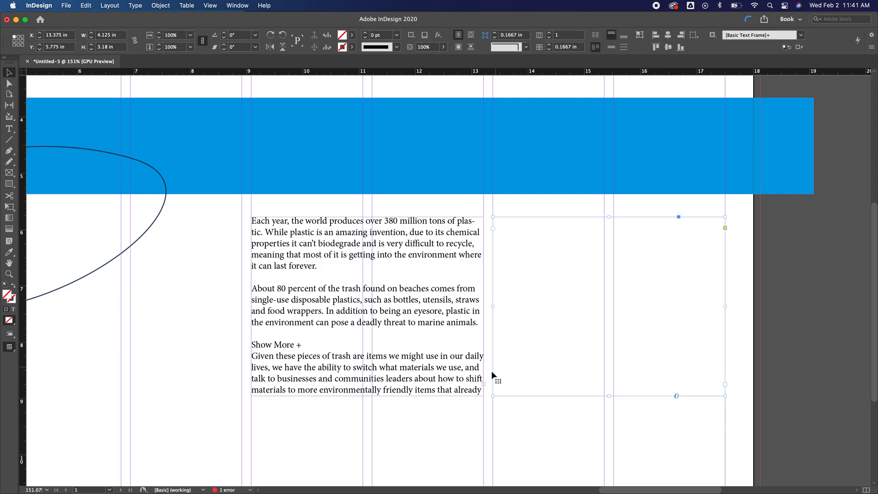
Flow the first frame's overset text into the empty text frame beside it.
{"action": "left_click", "coordinate": [484, 383]}
{"action": "left_click", "coordinate": [484, 383]}
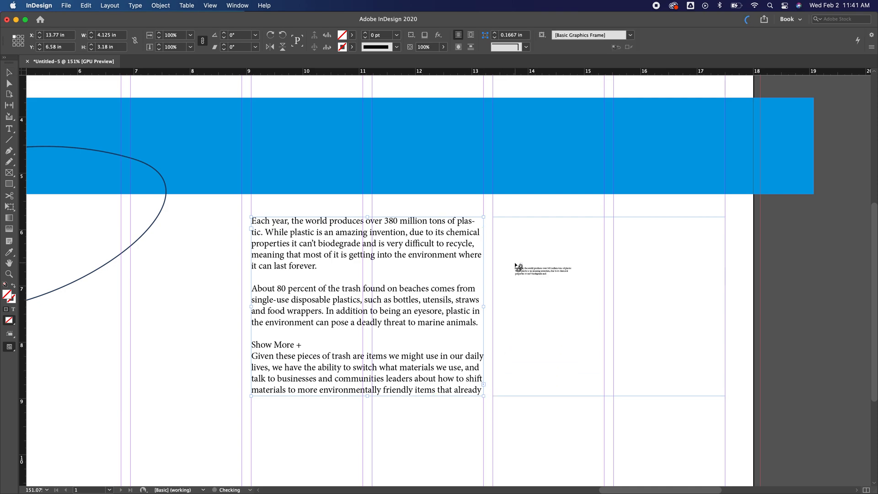
{"action": "left_click", "coordinate": [515, 269]}
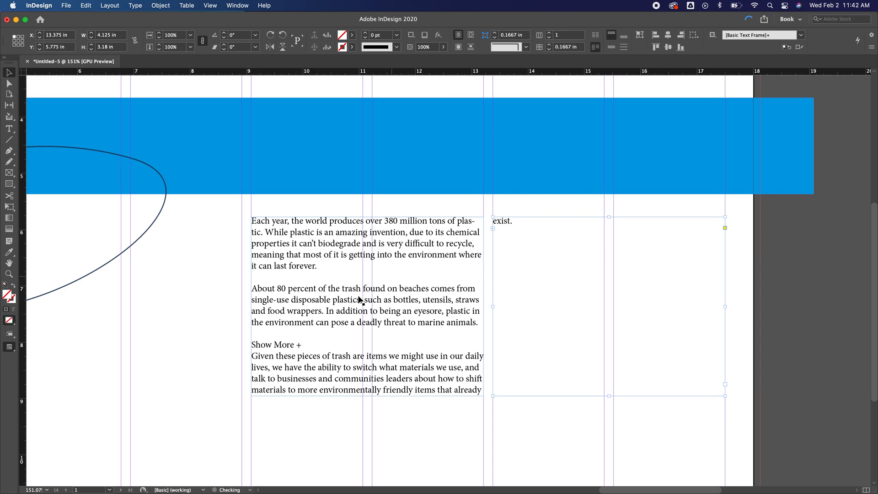
Set all text in the two linked frames to 15 pt.
{"action": "triple_click", "coordinate": [375, 301]}
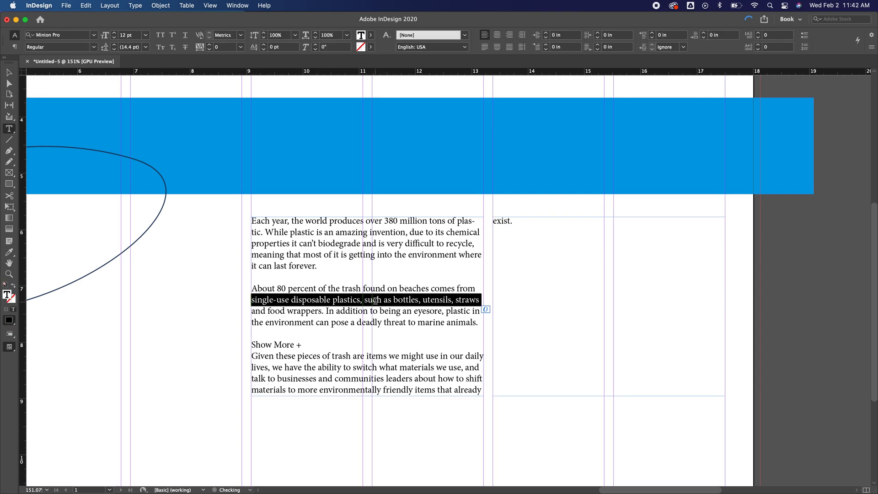
{"action": "left_click", "coordinate": [375, 301]}
{"action": "left_click", "coordinate": [375, 300]}
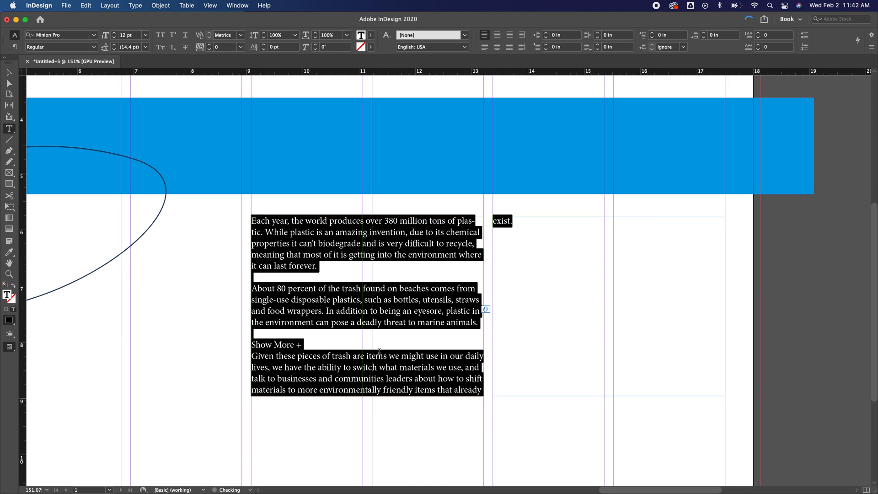
{"action": "left_click", "coordinate": [115, 34]}
{"action": "left_click", "coordinate": [114, 34]}
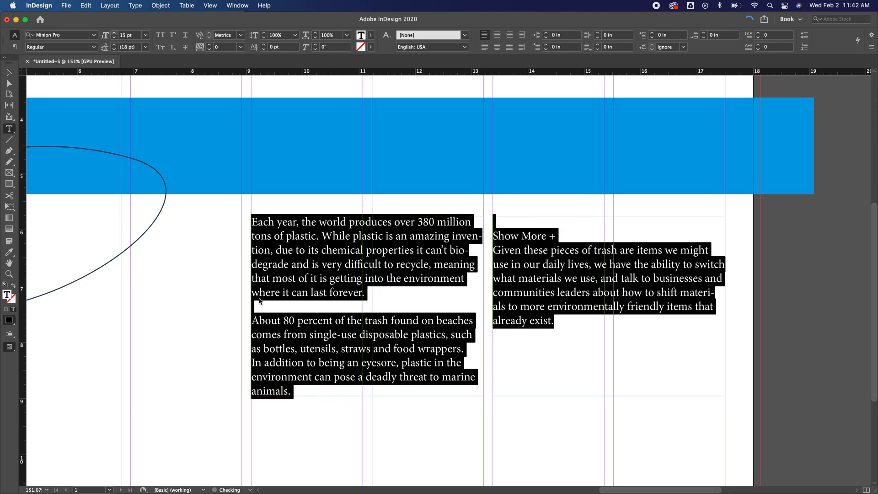
Delete the blank line above "Show More +" at the top of the second text frame.
{"action": "left_click", "coordinate": [14, 73]}
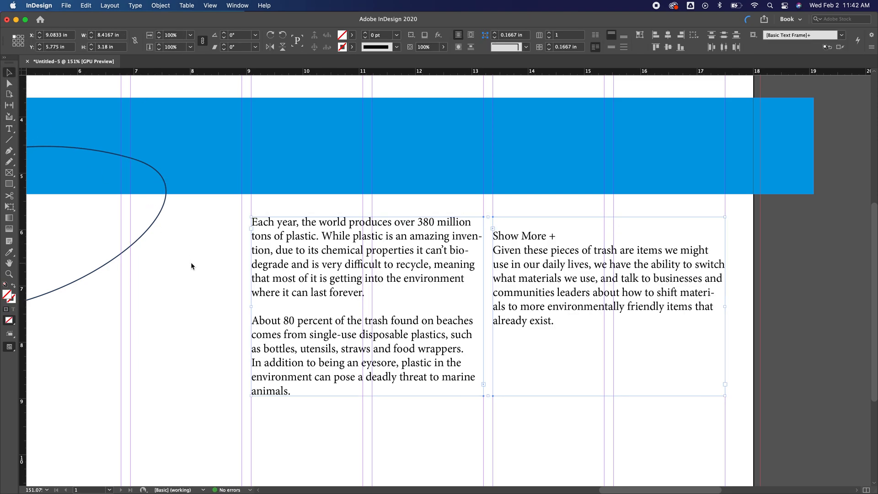
{"action": "double_click", "coordinate": [531, 226]}
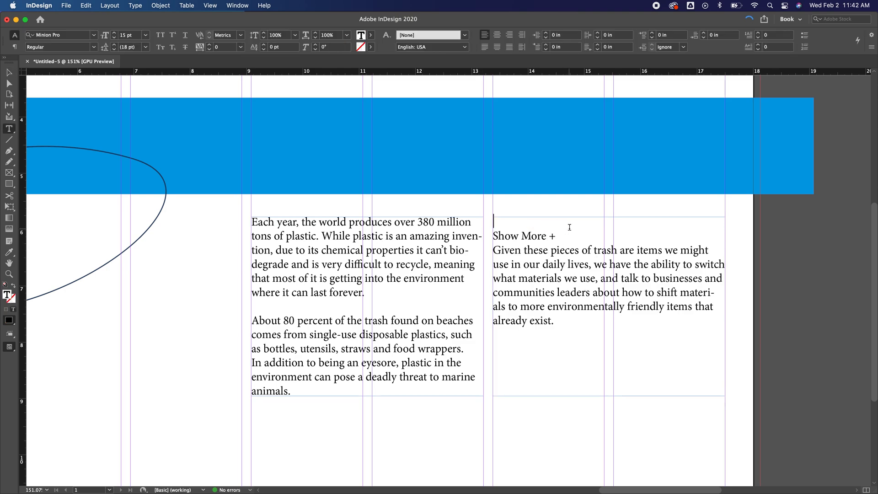
{"action": "key", "text": "BackSpace"}
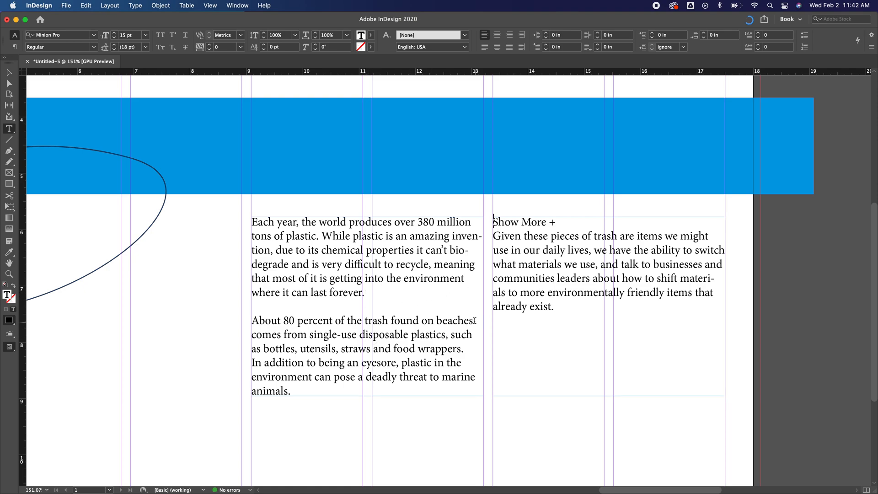
Justify all of the linked text with the last line aligned left.
{"action": "scroll", "coordinate": [336, 257], "scroll_direction": "down", "scroll_amount": 10}
{"action": "scroll", "coordinate": [385, 273], "scroll_direction": "up", "scroll_amount": 1}
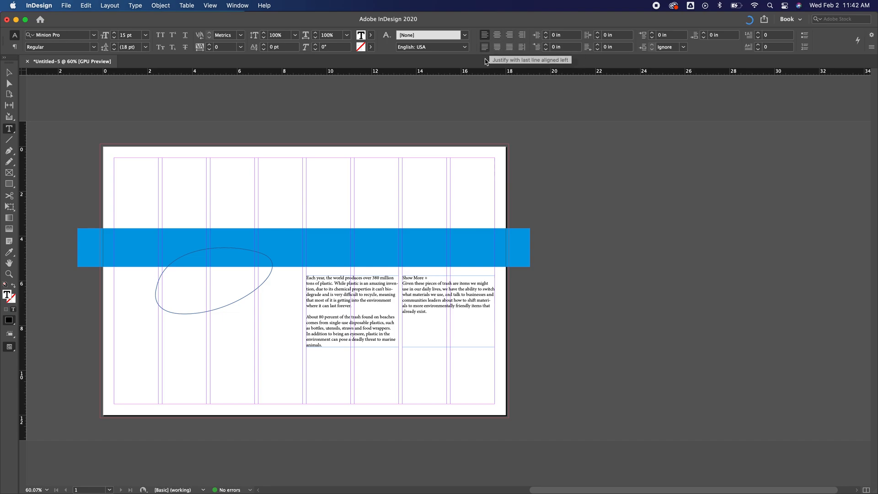
{"action": "triple_click", "coordinate": [380, 290]}
{"action": "left_click", "coordinate": [380, 290]}
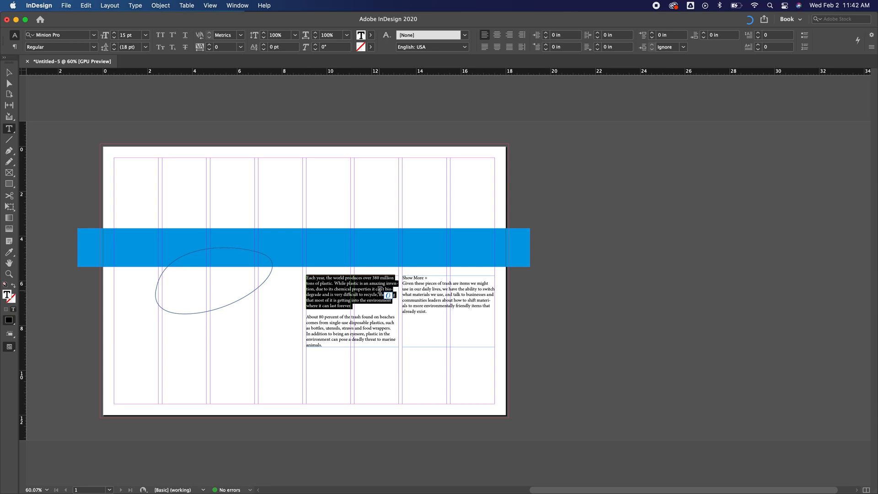
{"action": "left_click", "coordinate": [380, 290]}
{"action": "left_click", "coordinate": [484, 48]}
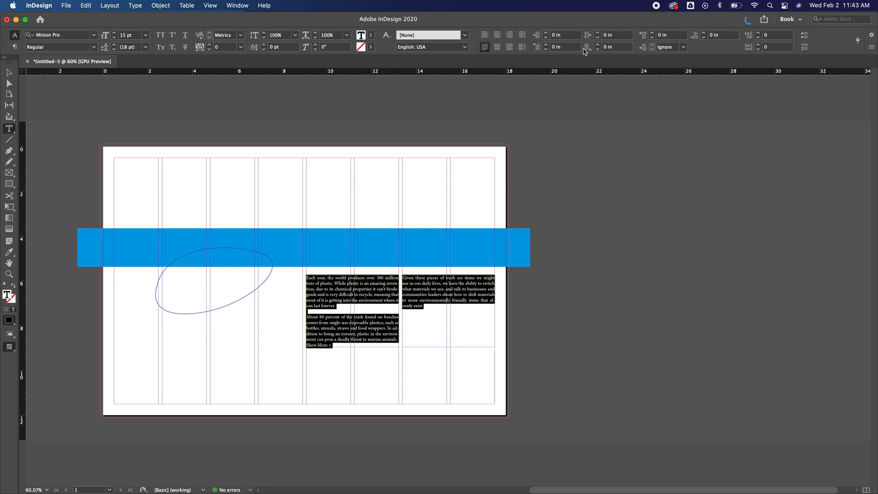
Try two-line drop caps on every paragraph of the linked text, and undo the last drop cap change.
{"action": "left_click", "coordinate": [757, 36]}
{"action": "left_click", "coordinate": [758, 34]}
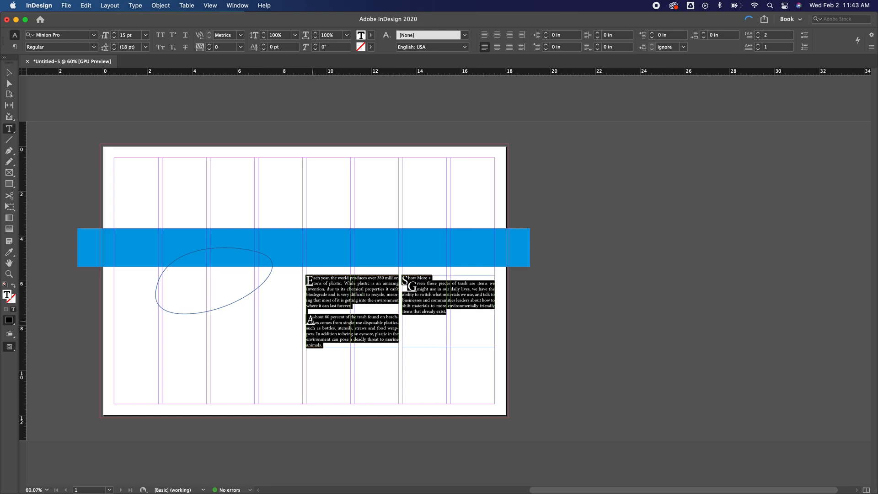
{"action": "left_click", "coordinate": [339, 292]}
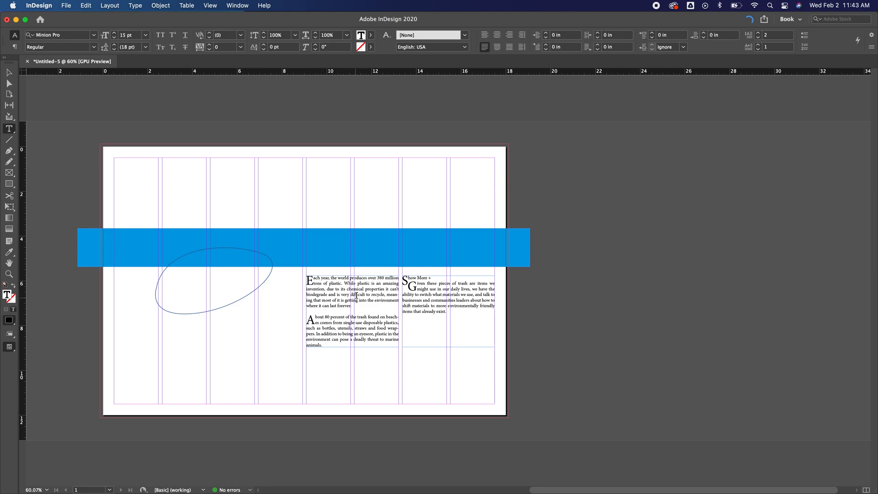
{"action": "key", "text": "super+z"}
Give only the first paragraph, "Each year," a one-character drop cap two lines high.
{"action": "left_click", "coordinate": [412, 317]}
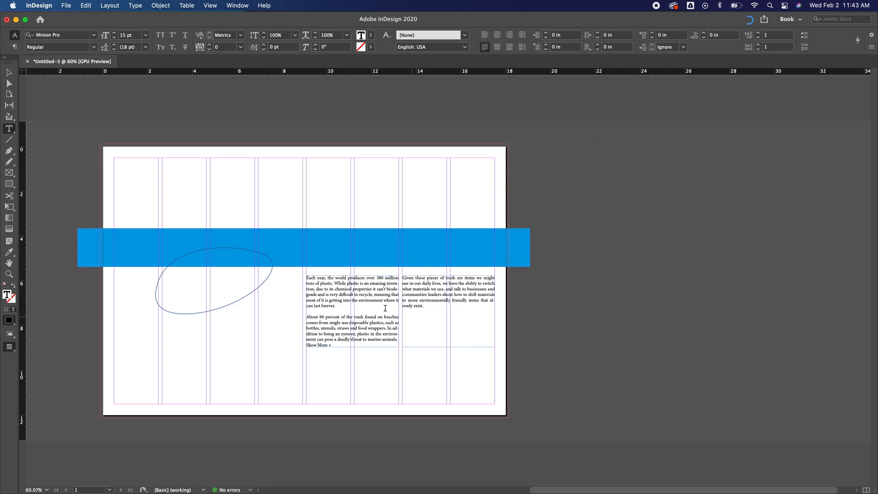
{"action": "left_click", "coordinate": [757, 34]}
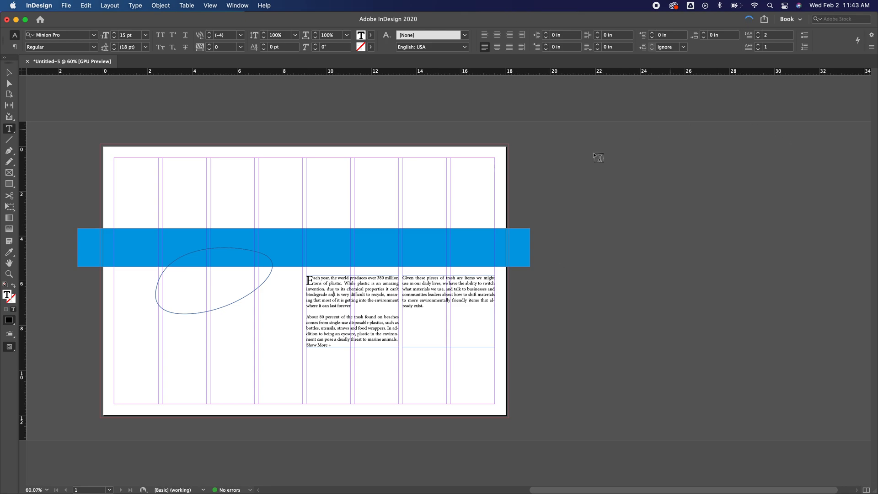
{"action": "scroll", "coordinate": [323, 273], "scroll_direction": "left", "scroll_amount": 1}
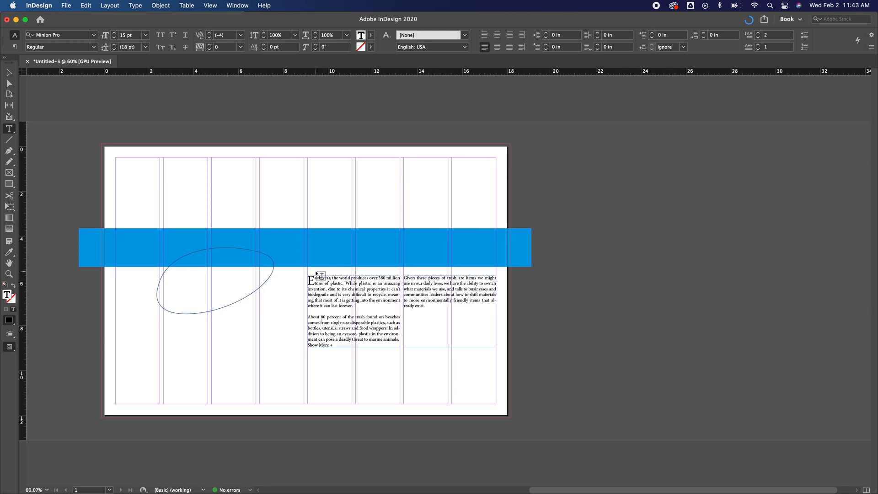
Draw a rectangle frame about 6.27 by 5.075 in from the second column's top and place the trash-littered beach photo in it.
{"action": "left_click", "coordinate": [9, 173]}
{"action": "left_click_drag", "start_coordinate": [164, 158], "coordinate": [303, 271]}
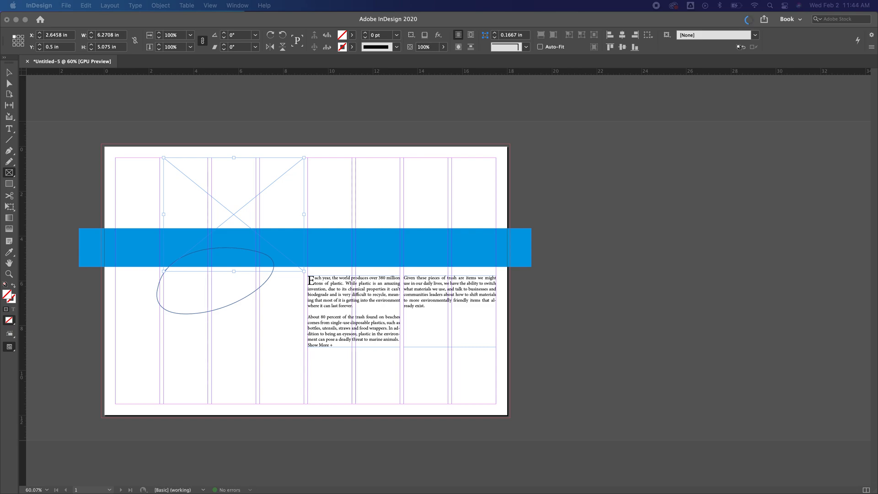
{"action": "left_click_drag", "start_coordinate": [339, 249], "coordinate": [257, 219]}
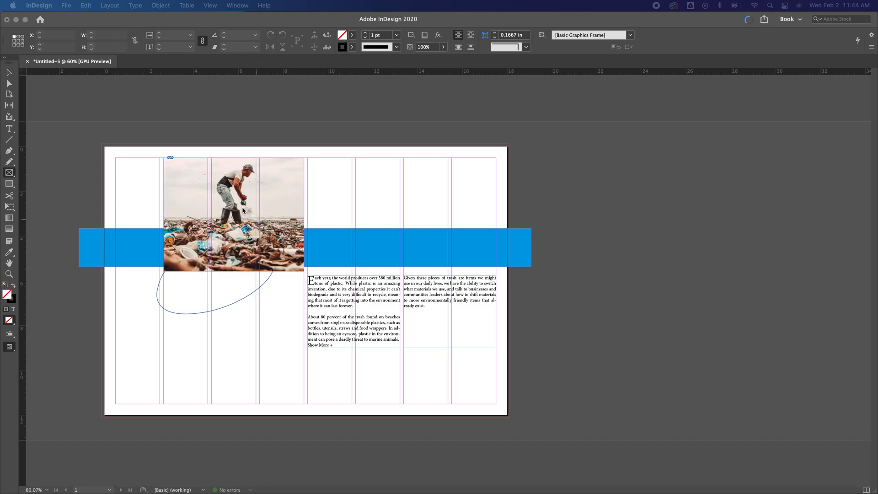
{"action": "left_click", "coordinate": [236, 211]}
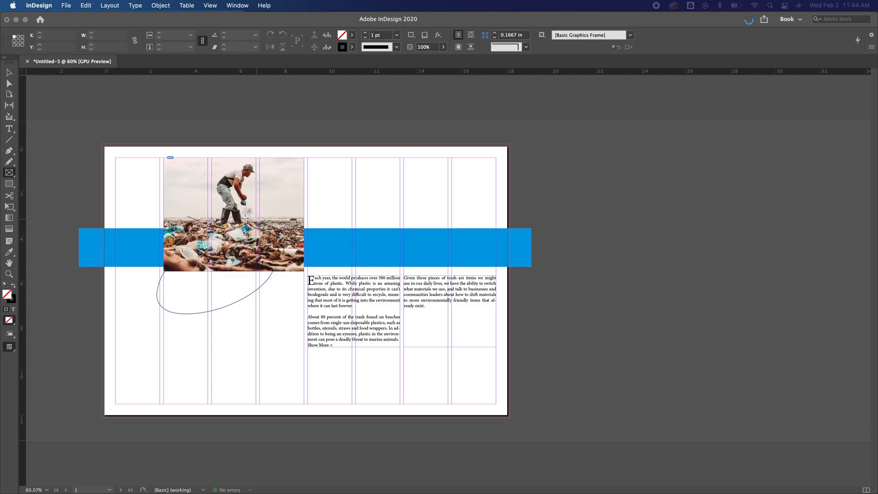
Enlarge the photo inside its frame to about 26.5% and reposition it so it fills the frame.
{"action": "left_click", "coordinate": [10, 73]}
{"action": "left_click", "coordinate": [237, 216]}
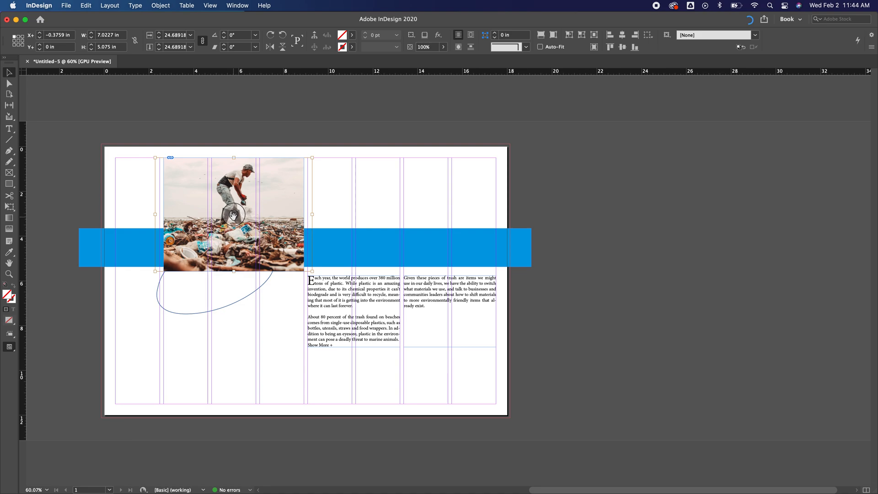
{"action": "left_click_drag", "start_coordinate": [233, 215], "coordinate": [239, 220]}
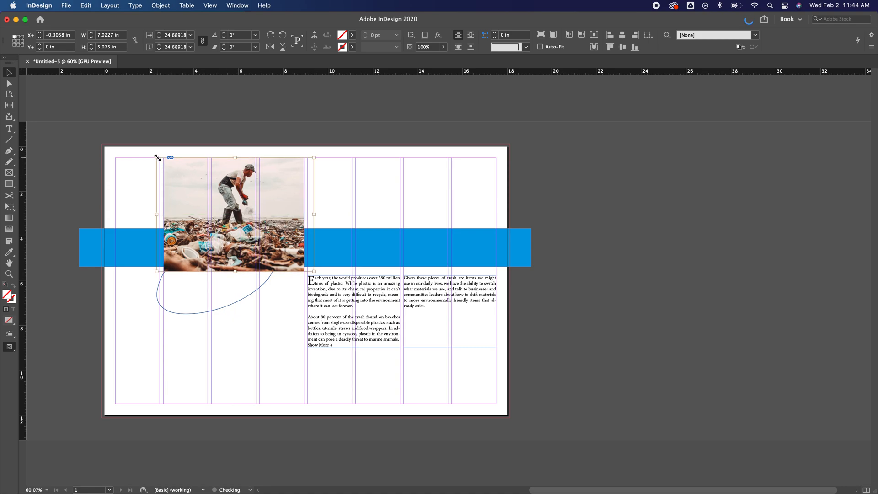
{"action": "left_click_drag", "start_coordinate": [158, 158], "coordinate": [146, 150]}
{"action": "left_click_drag", "start_coordinate": [230, 211], "coordinate": [233, 219]}
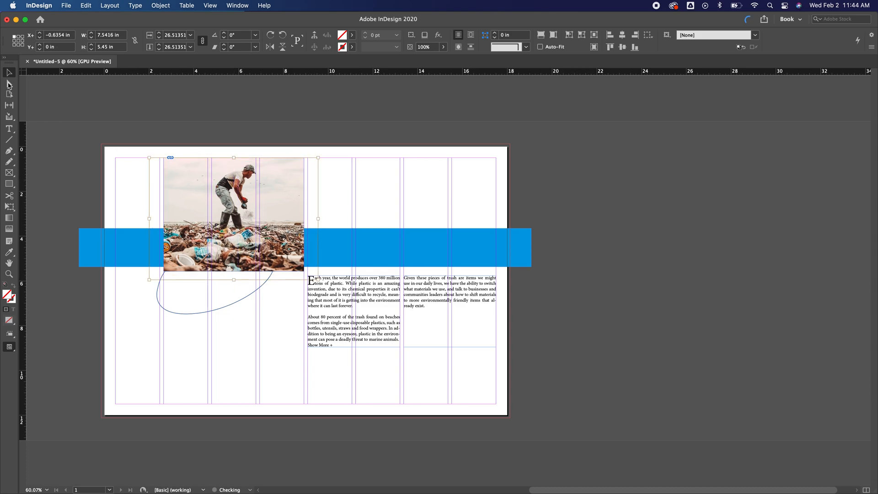
Extend the photo frame's left edge outward to about X 2.225 in, making it about 6.69 in wide.
{"action": "left_click", "coordinate": [103, 162]}
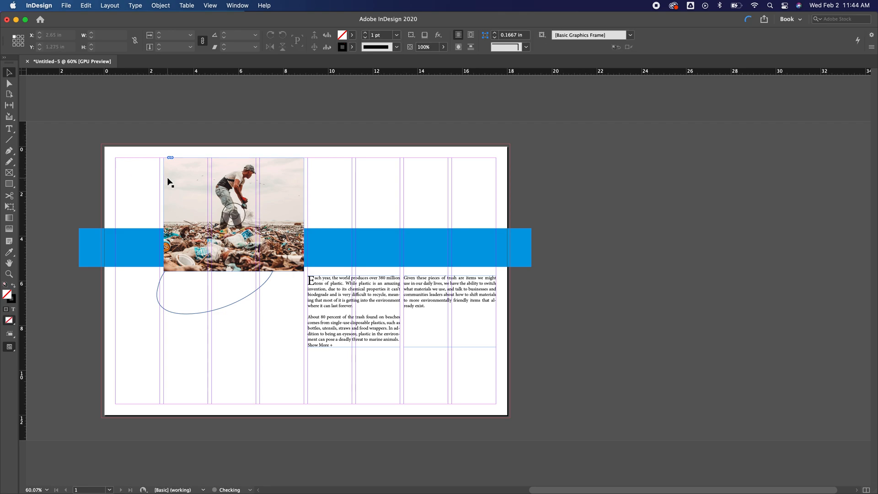
{"action": "left_click", "coordinate": [165, 213]}
{"action": "left_click_drag", "start_coordinate": [164, 214], "coordinate": [155, 215]}
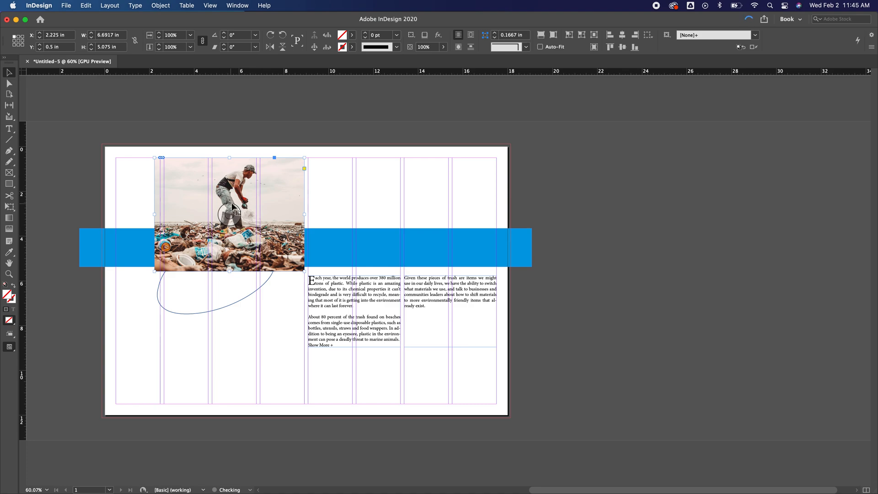
Draw a text frame in the empty area above the two body text columns, ending at the page's right margin.
{"action": "left_click", "coordinate": [8, 128]}
{"action": "left_click_drag", "start_coordinate": [323, 175], "coordinate": [496, 248]}
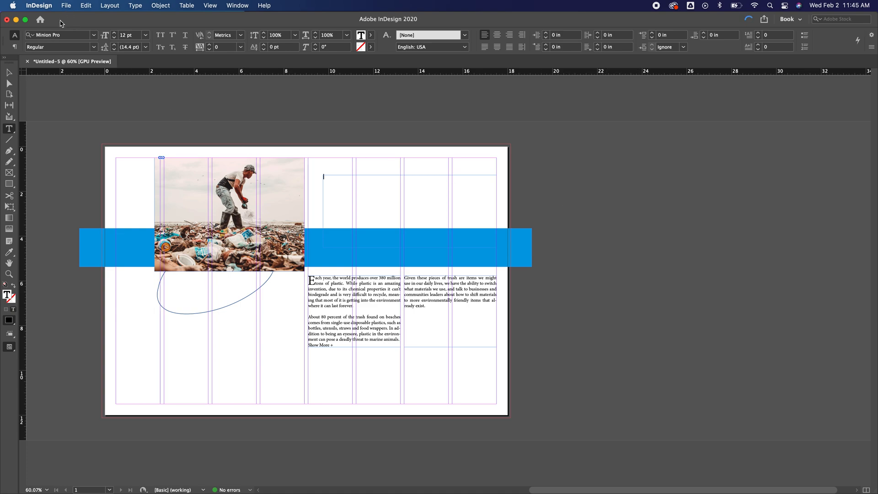
Review the file formats offered for saving the document under a new name, and leave without saving.
{"action": "left_click", "coordinate": [67, 7]}
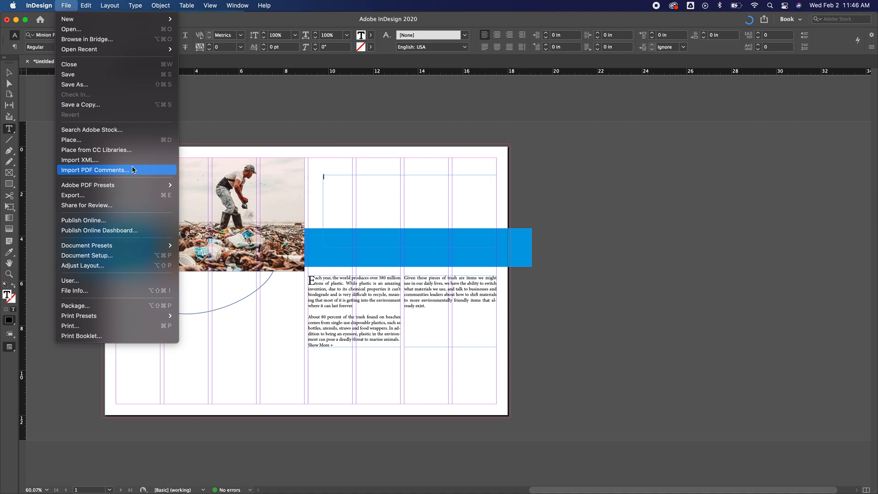
{"action": "left_click", "coordinate": [86, 87]}
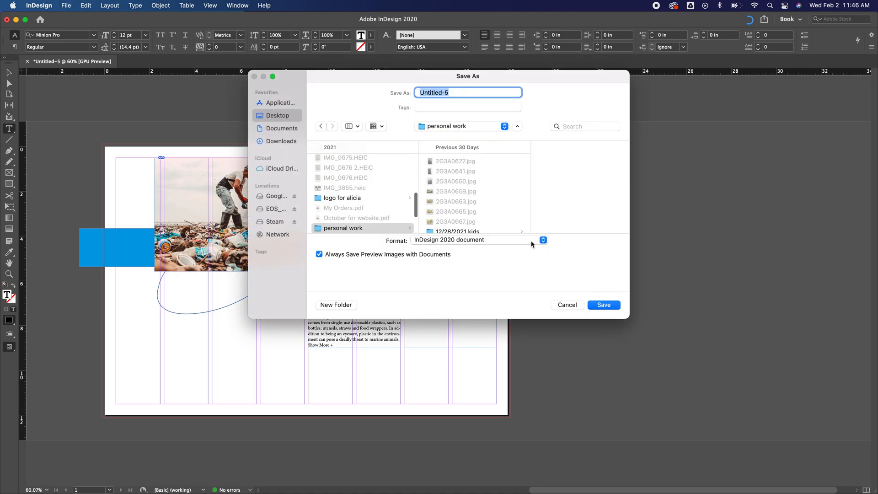
{"action": "left_click", "coordinate": [543, 241]}
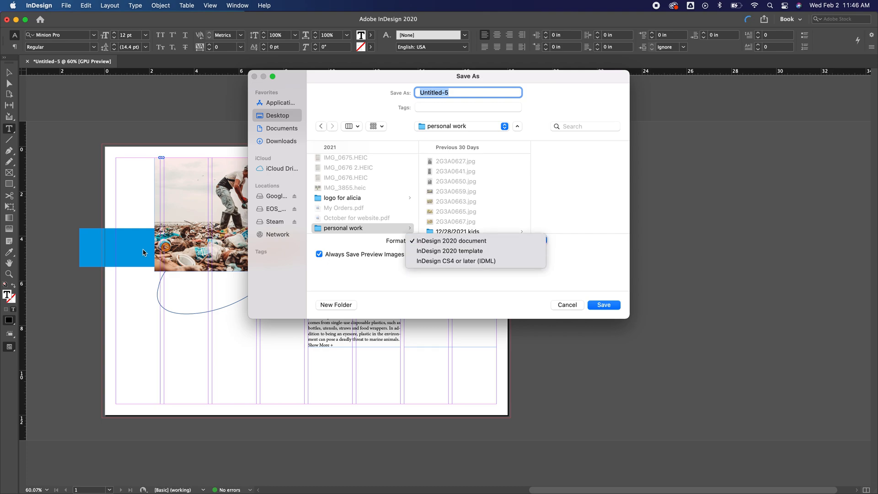
{"action": "left_click", "coordinate": [570, 257]}
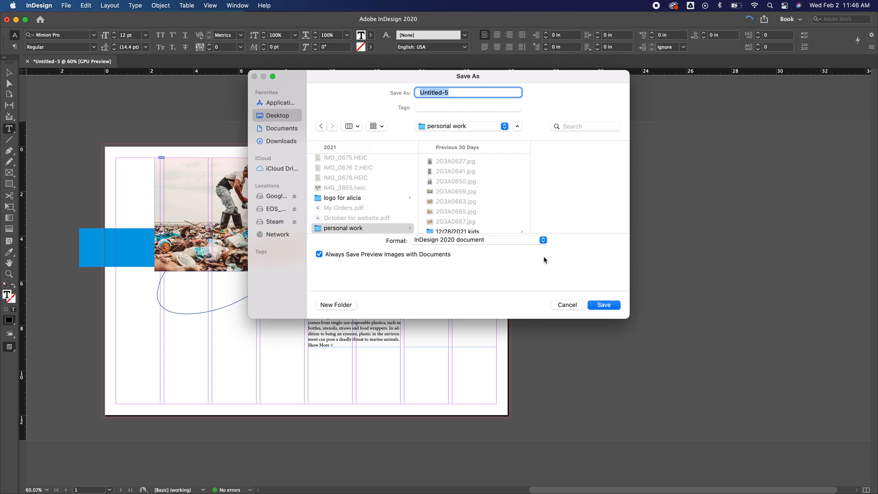
{"action": "left_click", "coordinate": [572, 305]}
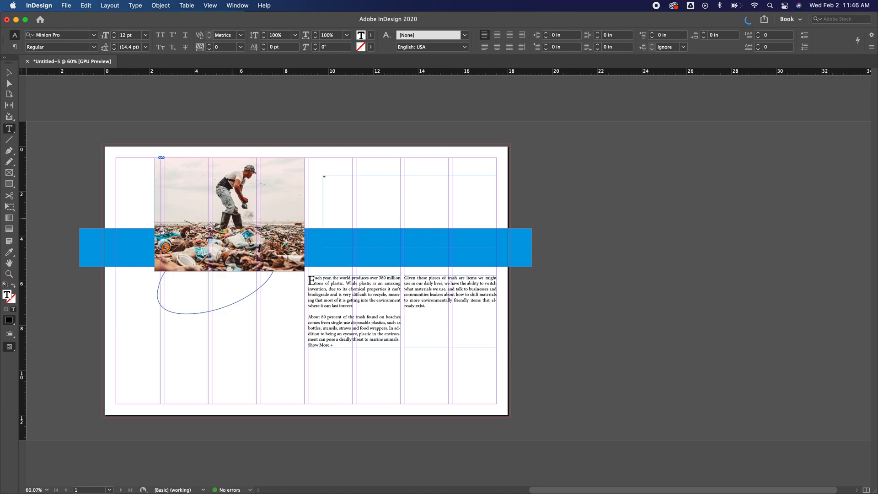
Enter "www" in the new text frame, deselect it, and check the spread briefly in preview mode.
{"action": "type", "text": "ww"}
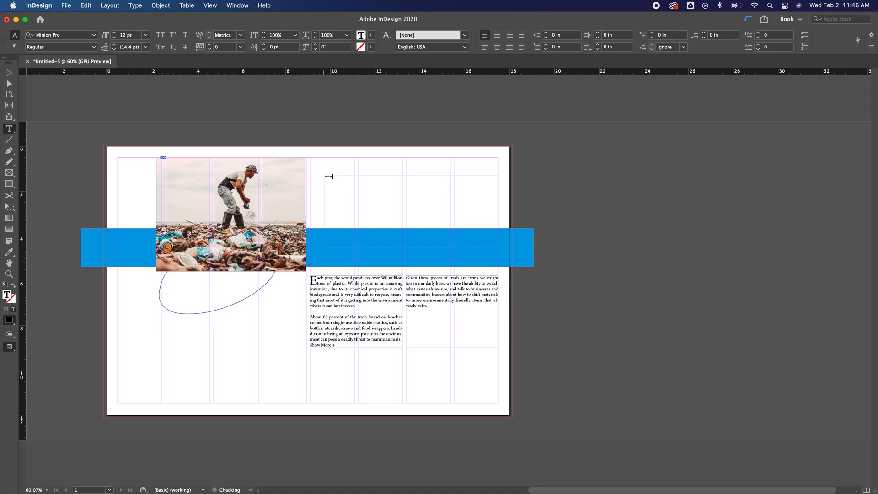
{"action": "key", "text": "Escape"}
{"action": "left_click", "coordinate": [83, 162]}
{"action": "key", "text": "w"}
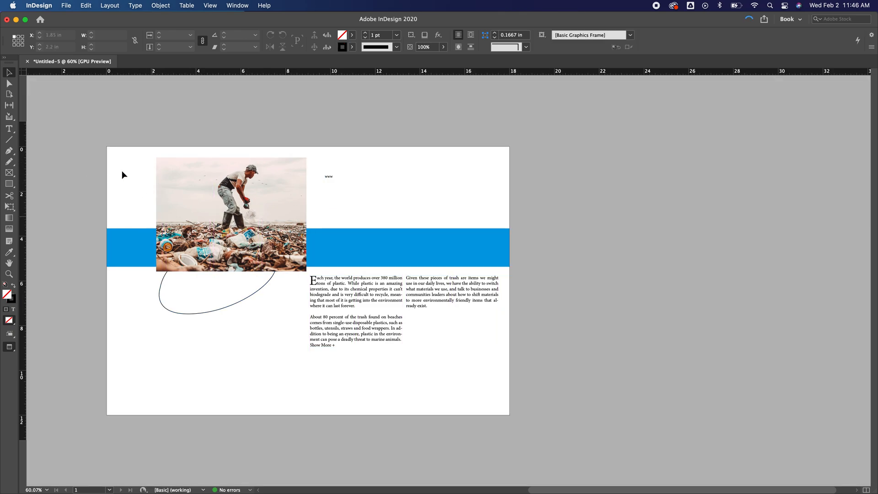
{"action": "key", "text": "w"}
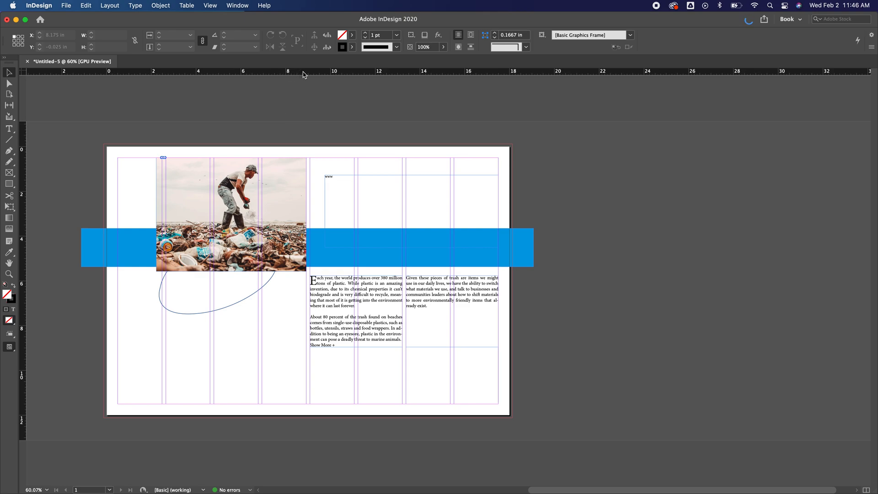
Add a horizontal ruler guide at about Y 6 in along the body text's top edge and a vertical guide at X 7.825 in.
{"action": "left_click_drag", "start_coordinate": [306, 74], "coordinate": [323, 277]}
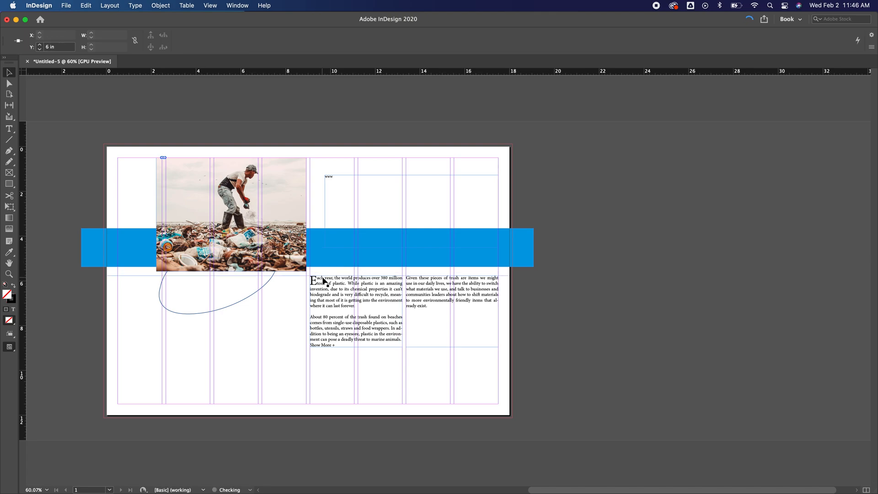
{"action": "left_click_drag", "start_coordinate": [24, 200], "coordinate": [281, 208]}
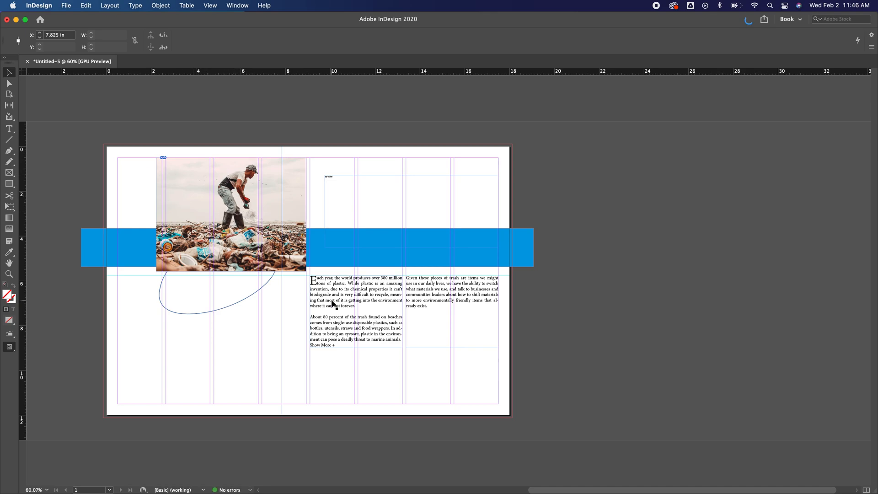
{"action": "key", "text": "w"}
{"action": "key", "text": "w"}
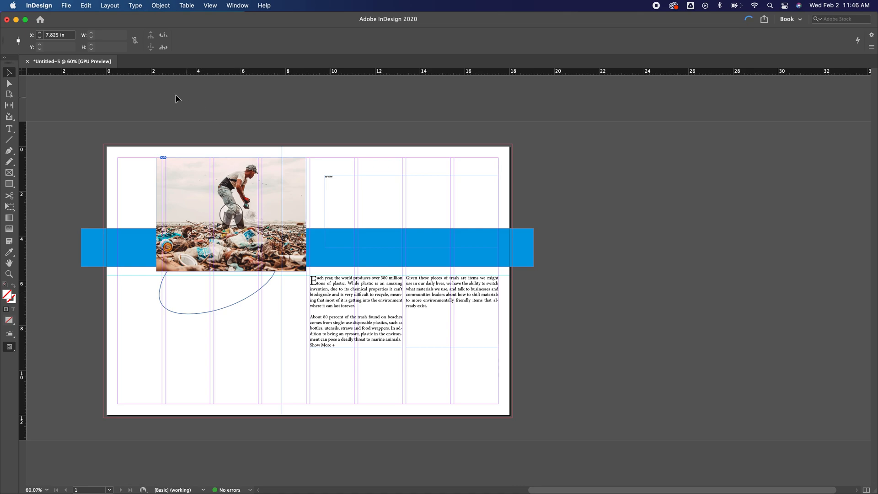
Review the options for exporting the document as Adobe PDF (Print), and leave without exporting.
{"action": "scroll", "coordinate": [174, 94], "scroll_direction": "right", "scroll_amount": 1}
{"action": "left_click", "coordinate": [66, 5]}
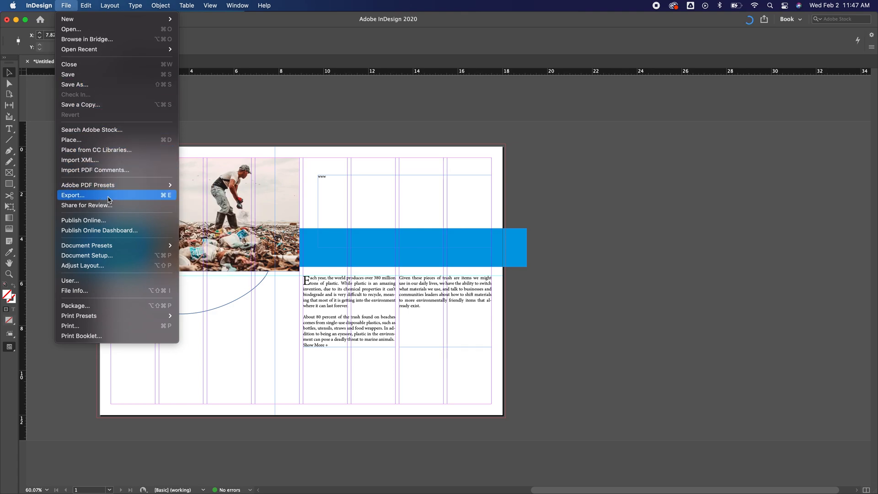
{"action": "left_click", "coordinate": [108, 196]}
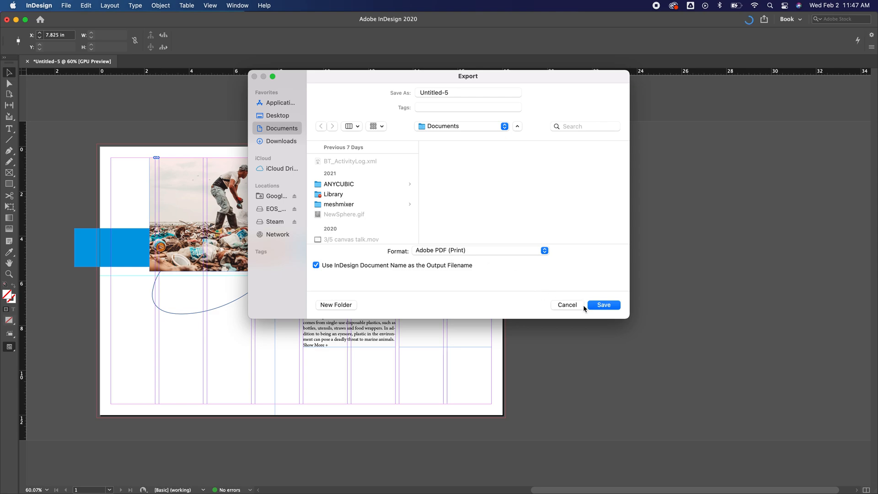
{"action": "left_click", "coordinate": [569, 305]}
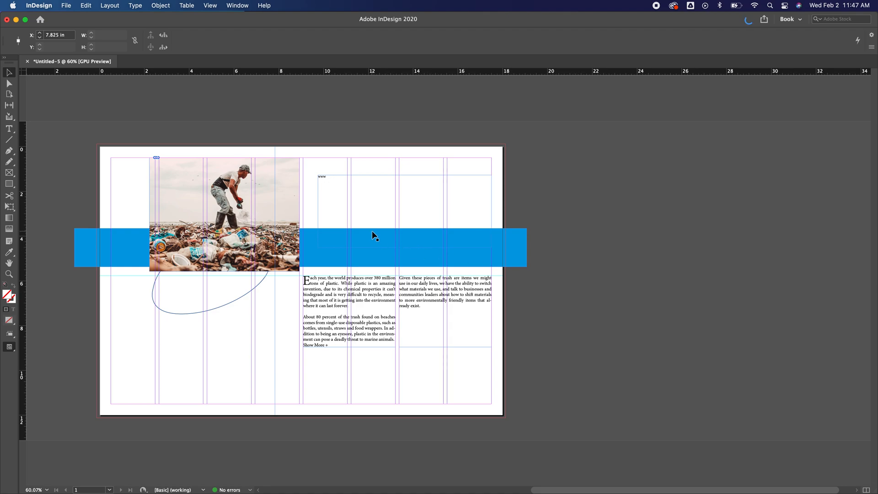
Examine the package summary of the document's fonts, links and inks, and leave without packaging.
{"action": "left_click", "coordinate": [67, 5]}
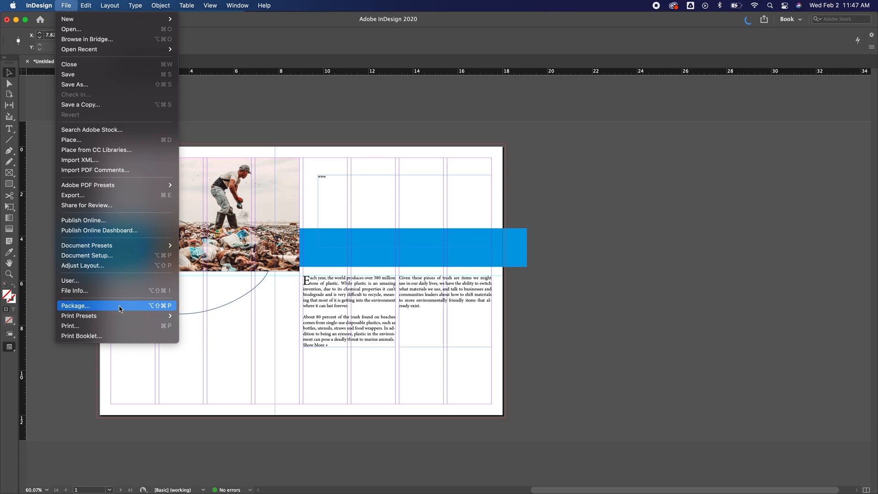
{"action": "left_click", "coordinate": [105, 307]}
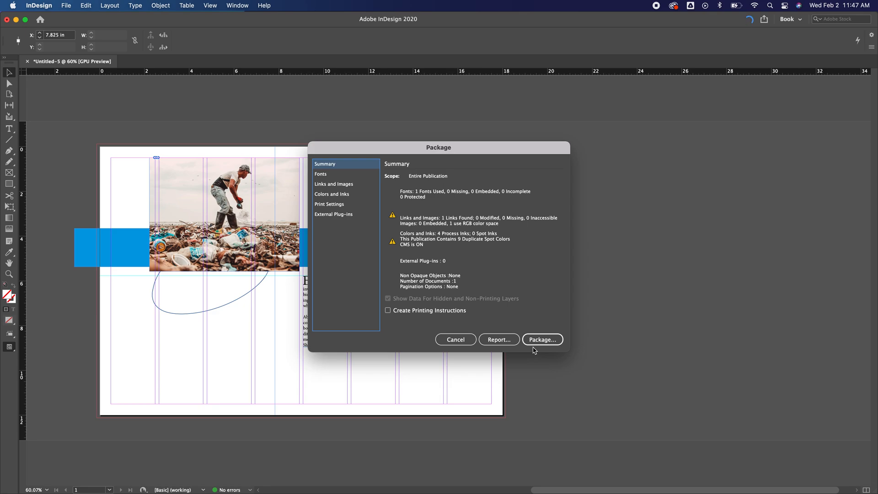
{"action": "left_click", "coordinate": [455, 339]}
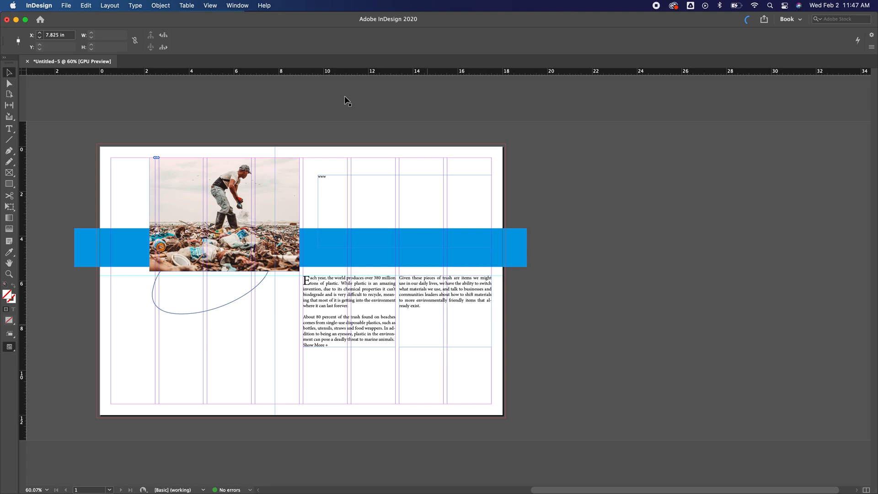